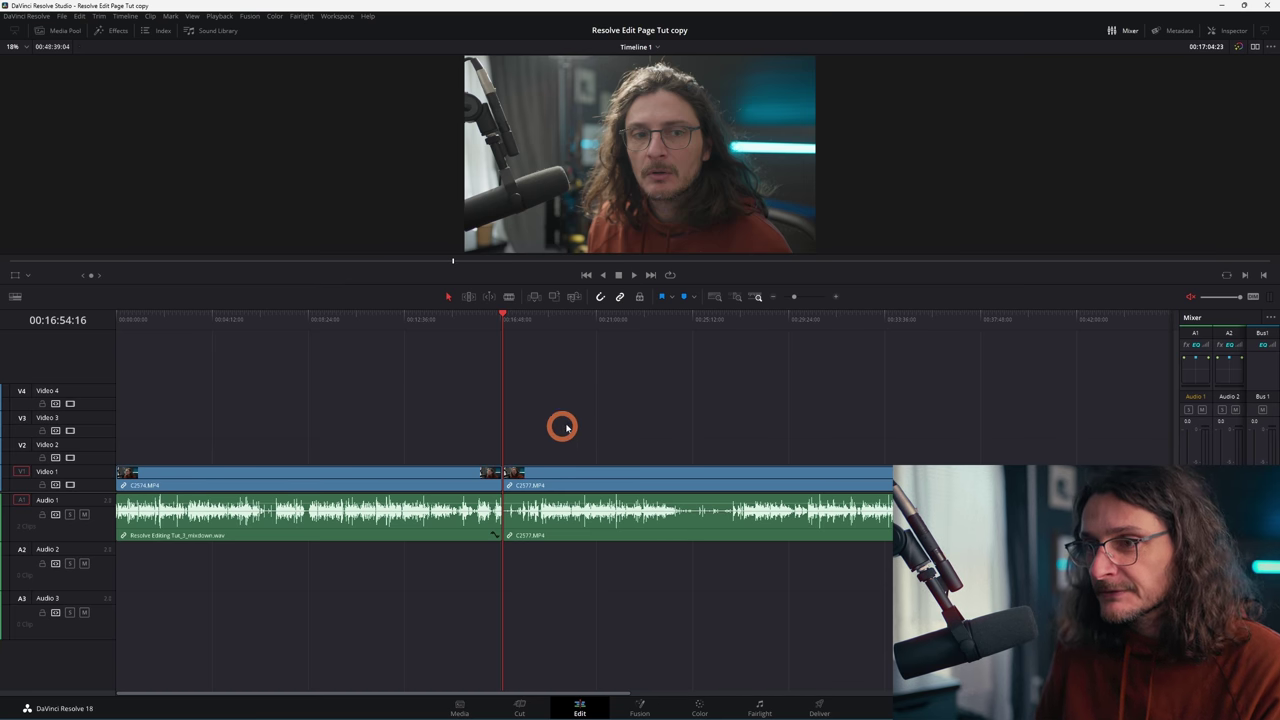
Step: Fit the timeline and ripple-delete clip C2574 with its audio, closing the gap
key(shift+z)
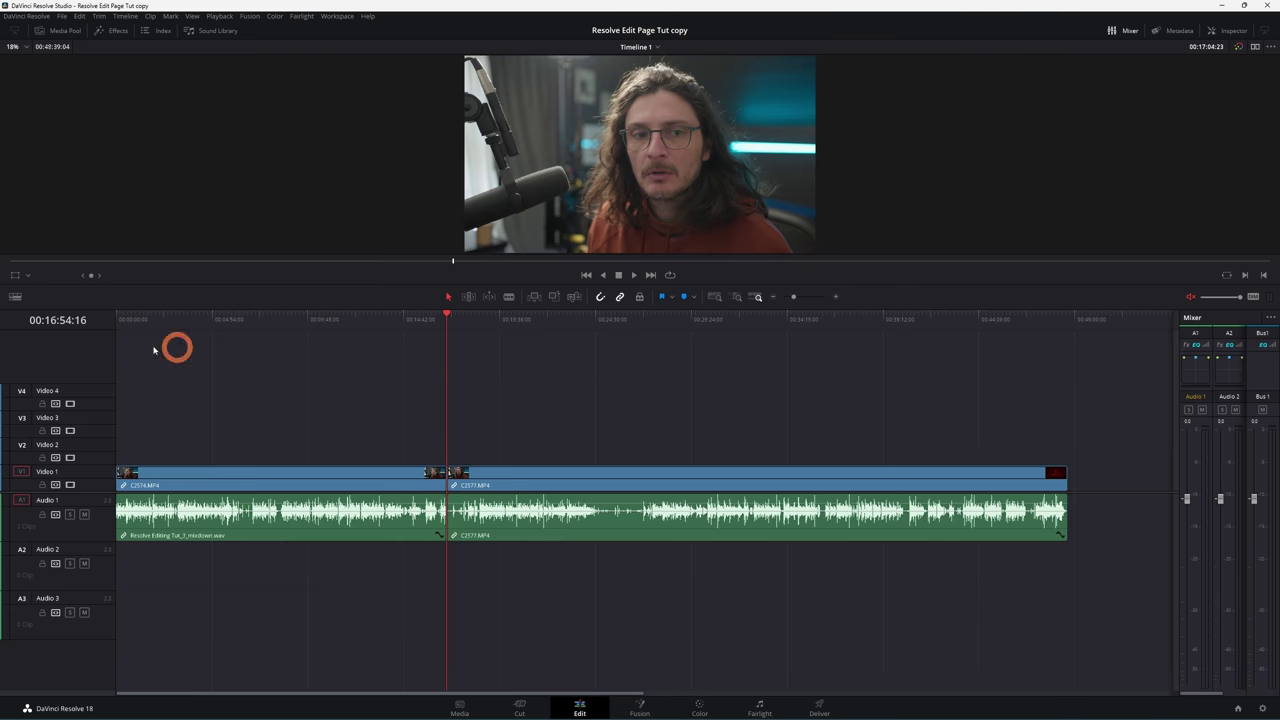
click(1068, 326)
drag(388, 338, 304, 337)
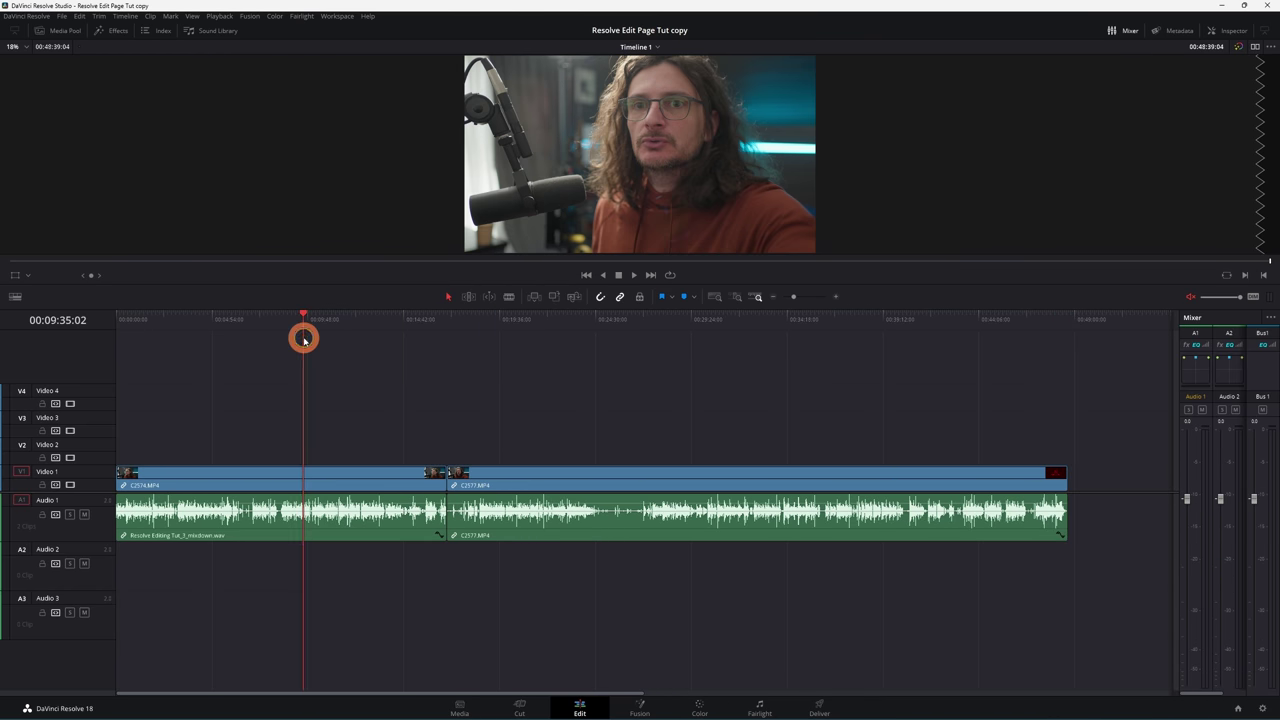
click(326, 485)
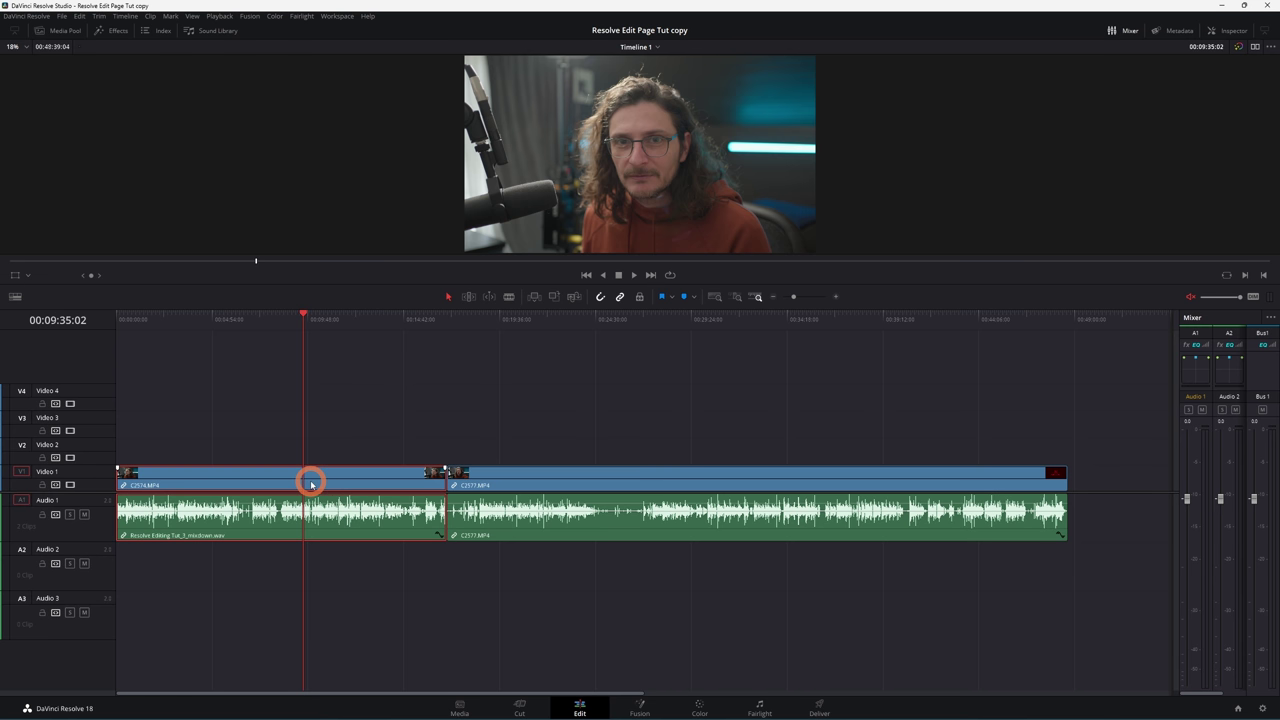
key(Delete)
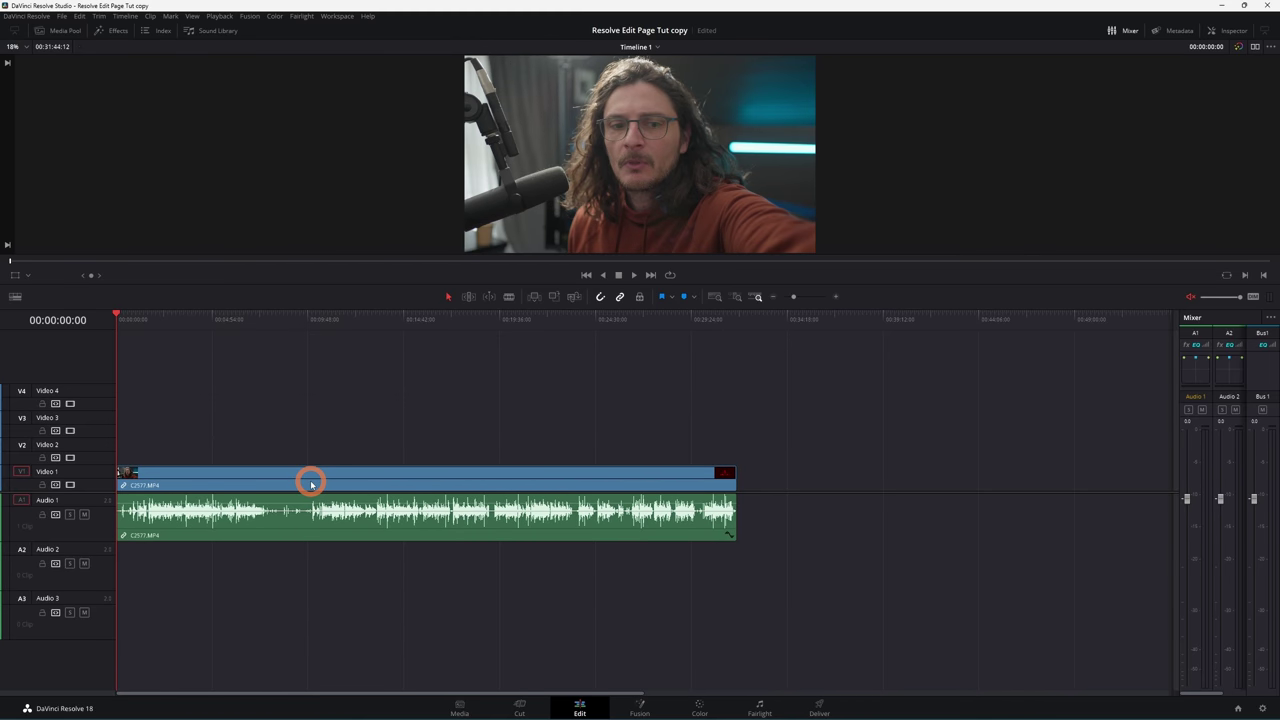
Step: Restore C2574, then lift it with Backspace, leaving an empty gap
key(ctrl+z)
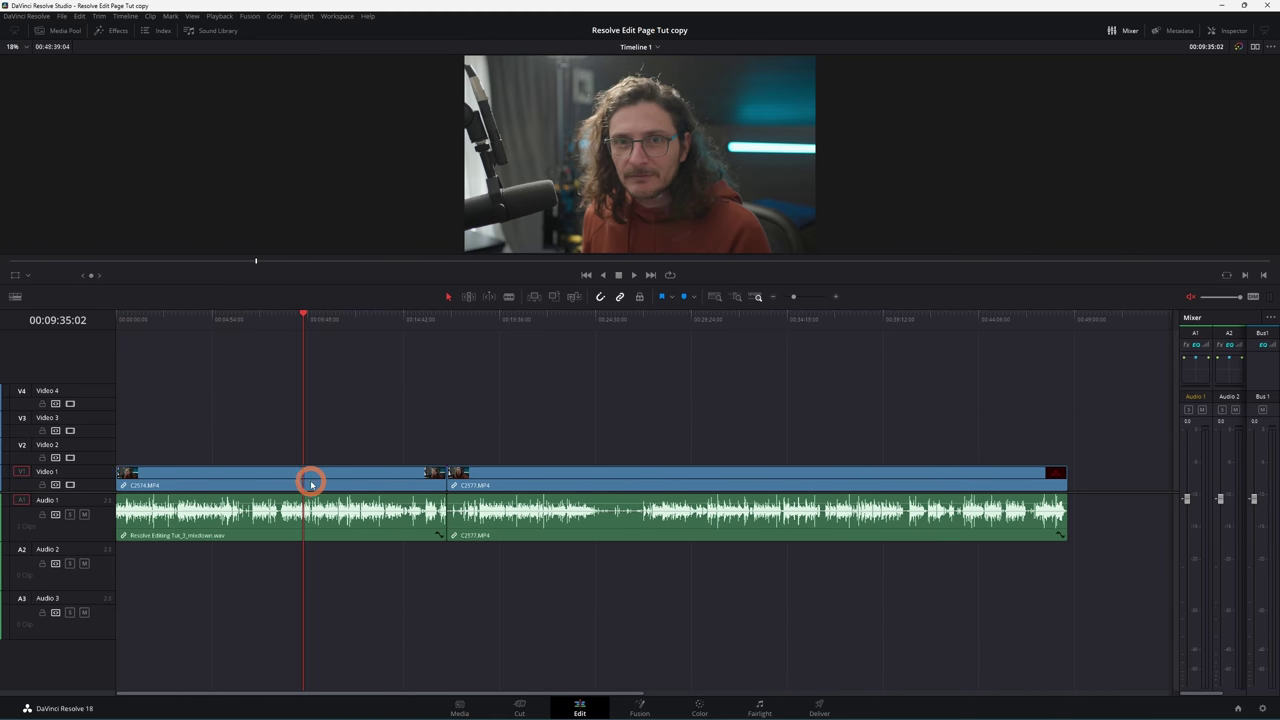
click(279, 481)
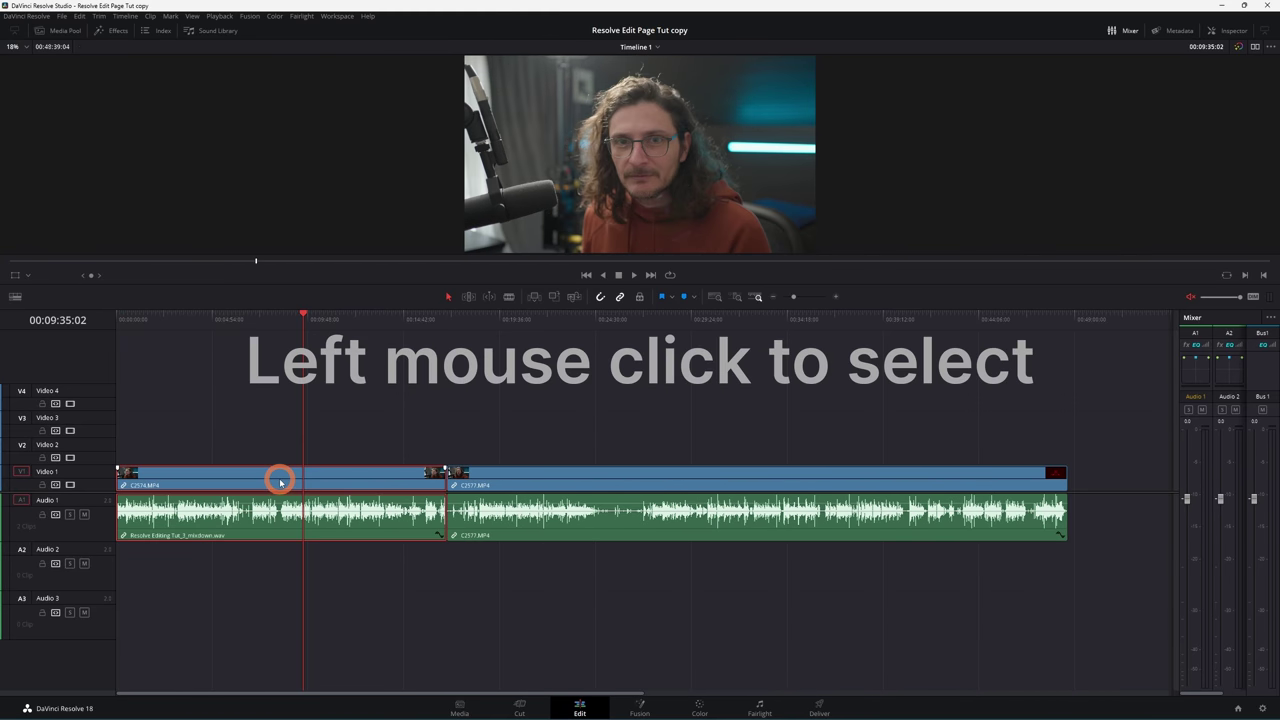
key(BackSpace)
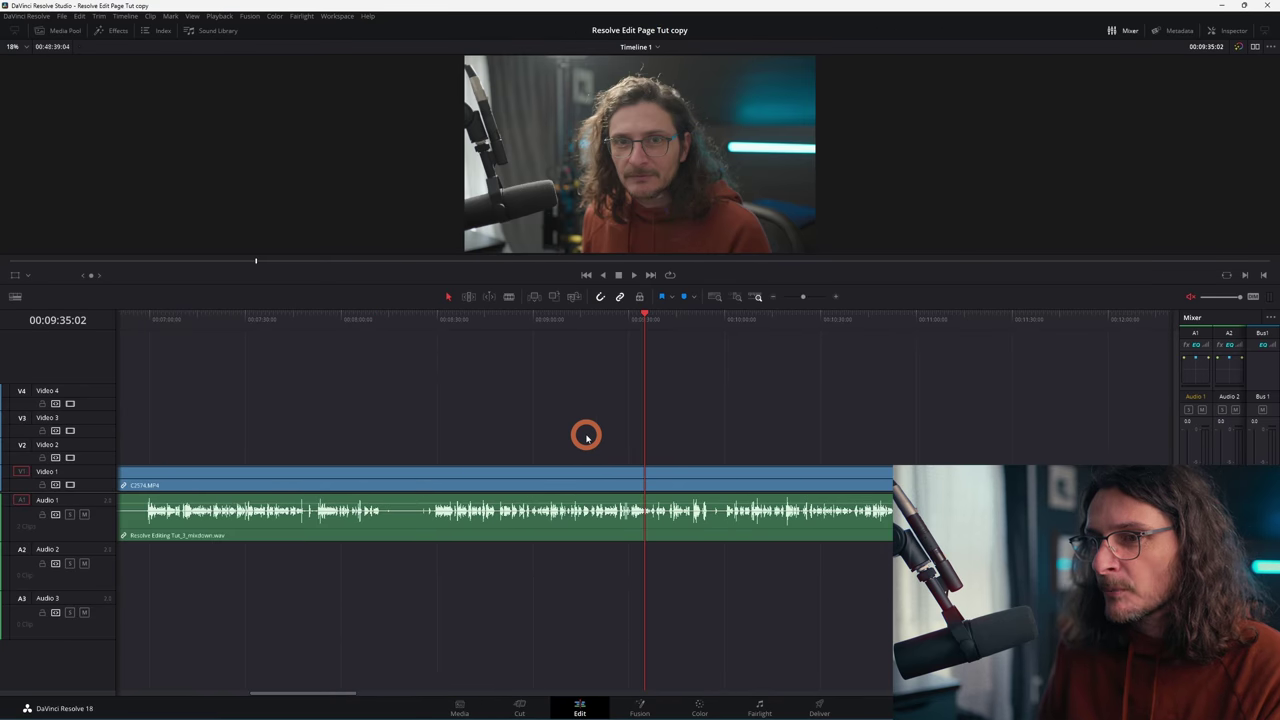
Step: Fit the timeline, go to the start, and scrub to the pause at 00:00:03:06
key(shift+z)
key(Home)
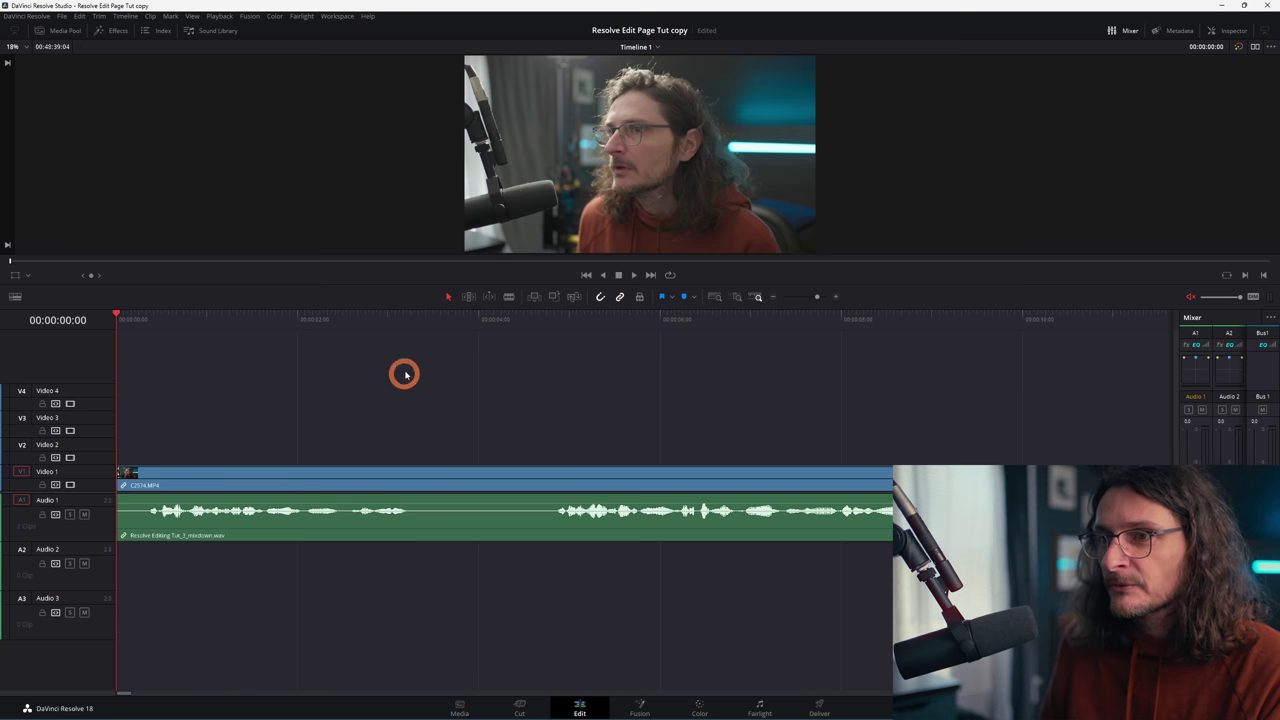
drag(409, 321, 535, 342)
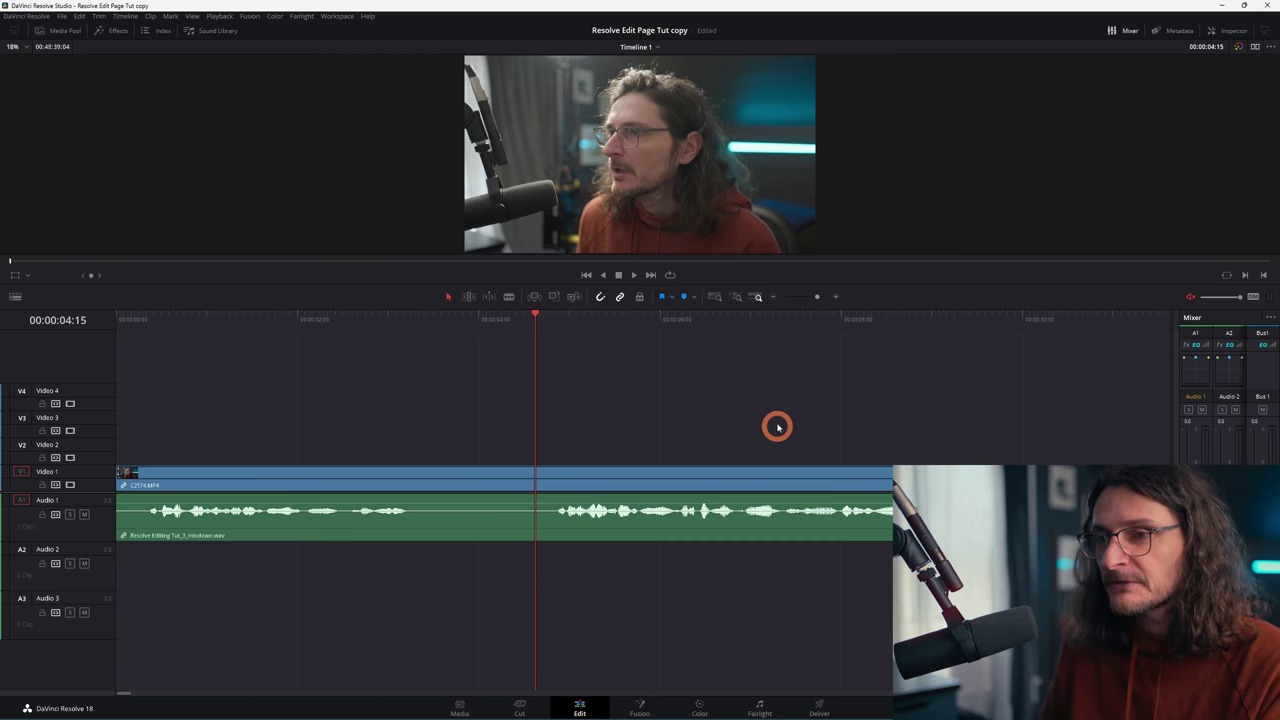
drag(474, 319, 410, 335)
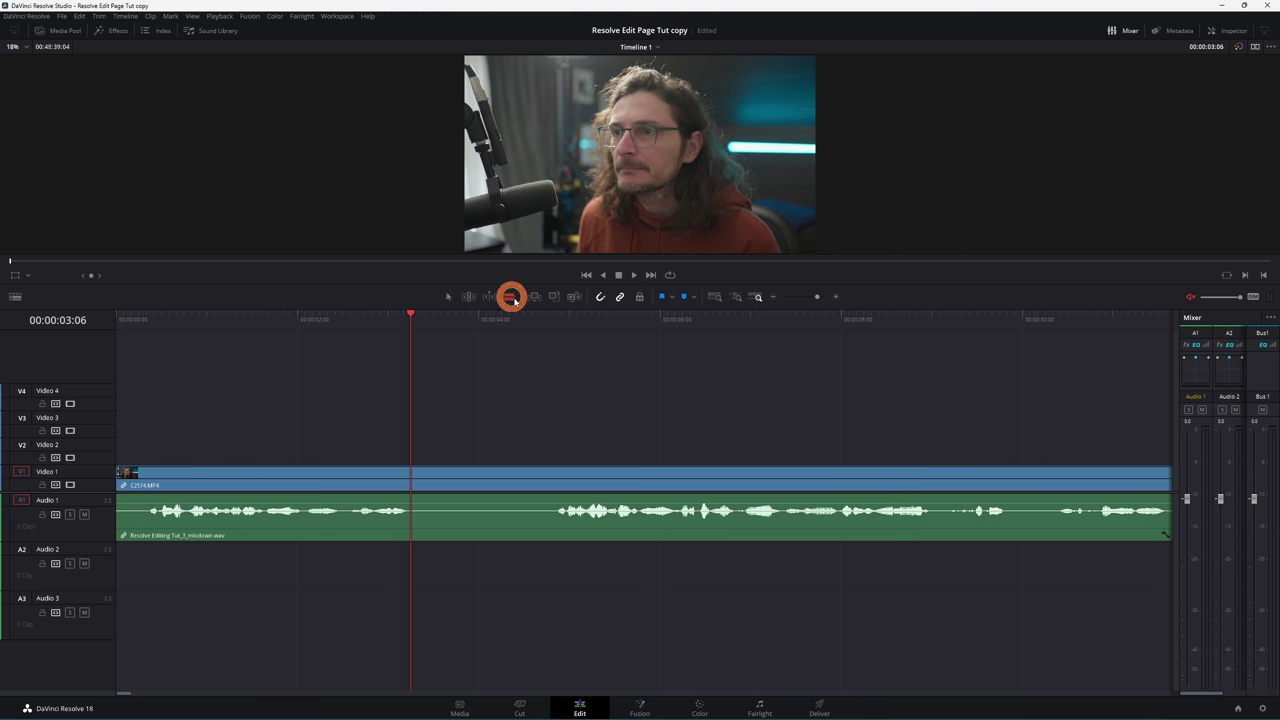
Step: Blade the clip at 00:00:03:06 and 00:00:04:20, then ripple-delete the middle piece
drag(403, 334, 349, 329)
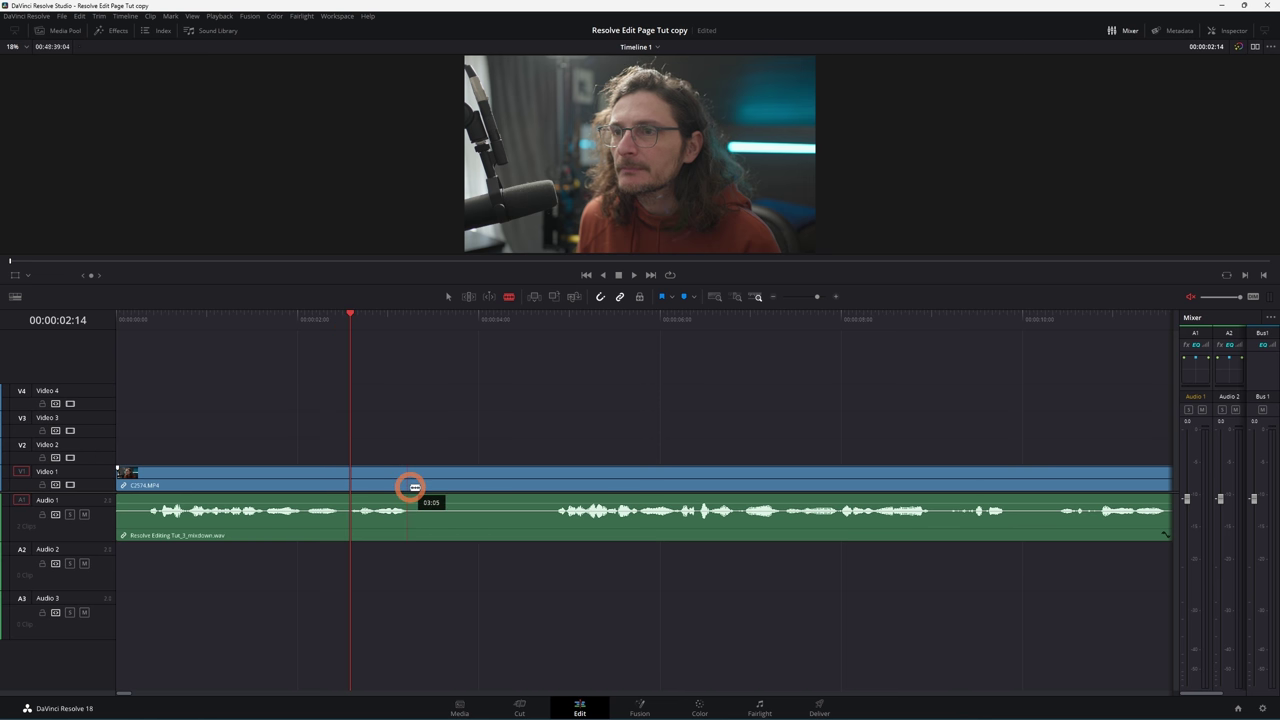
click(411, 487)
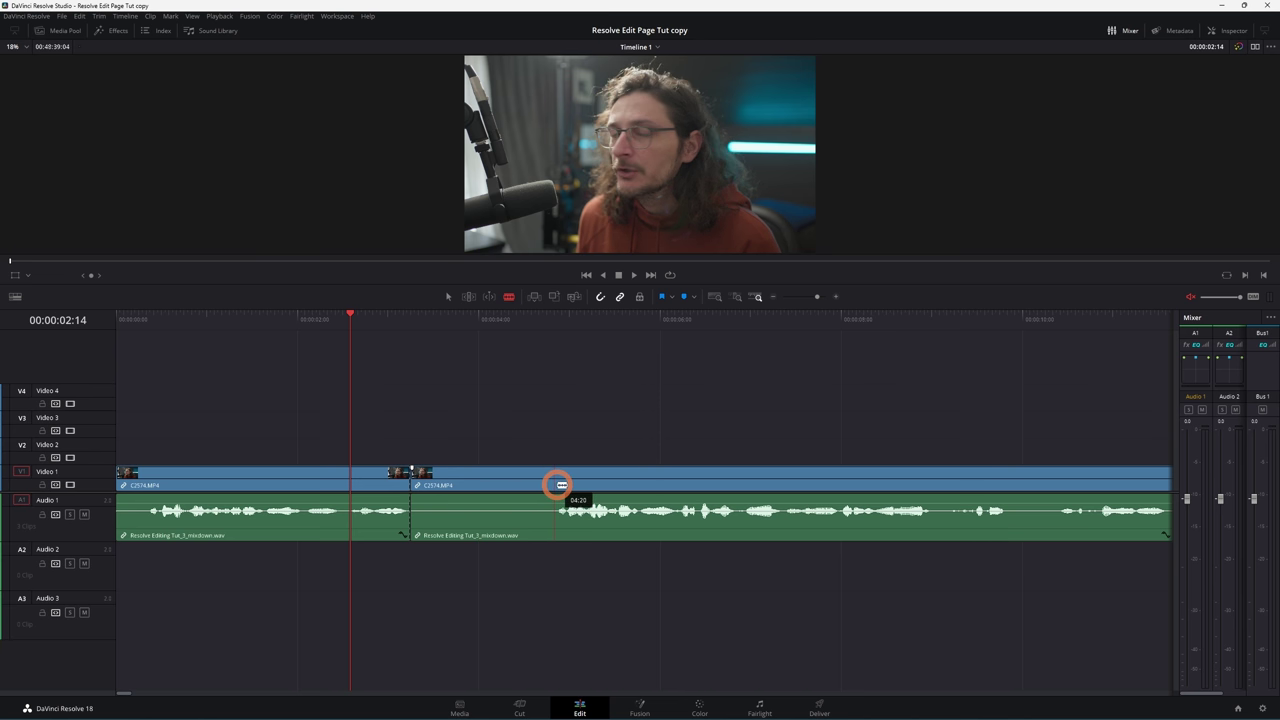
click(556, 486)
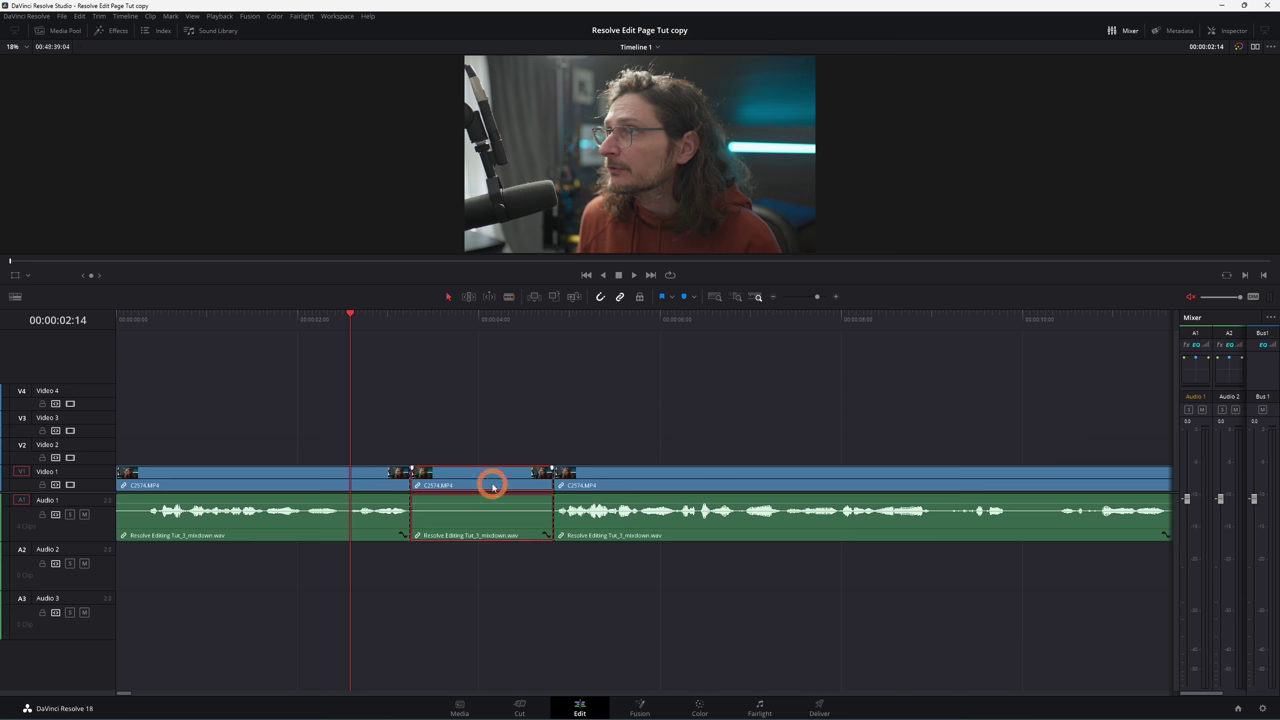
key(Delete)
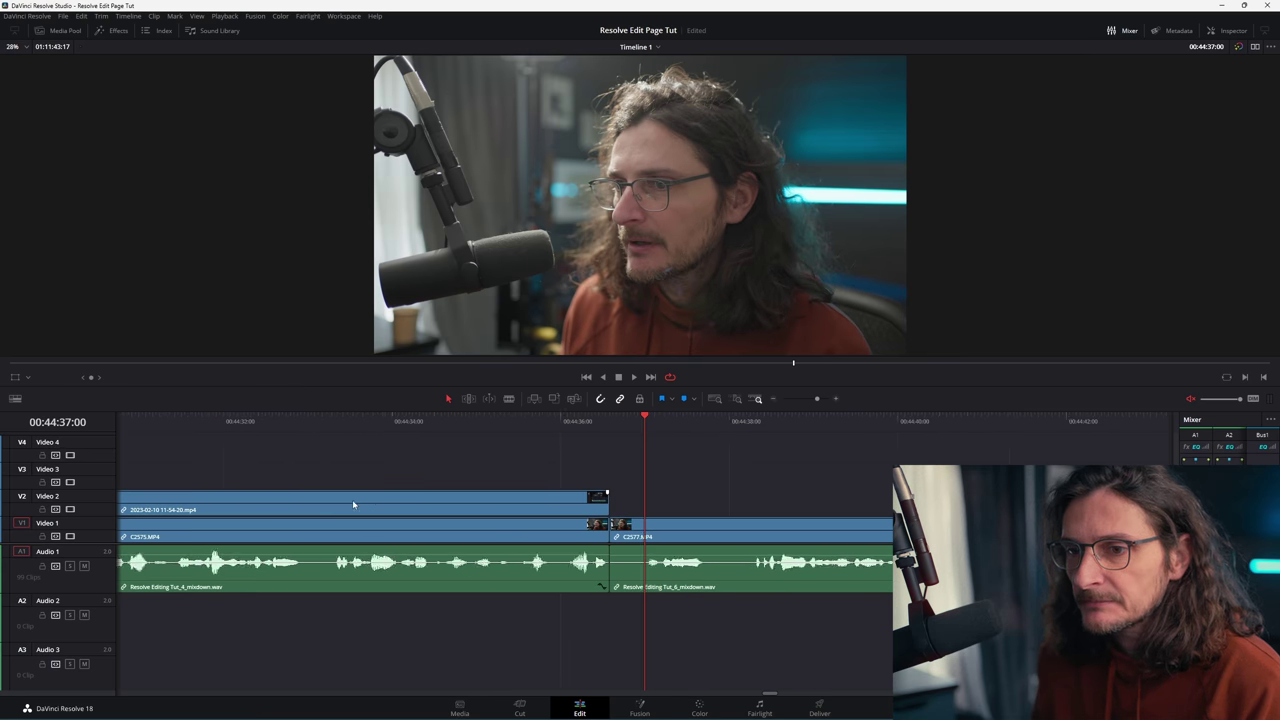
Step: Trim C2577's start to 00:44:37:08 and split it at 00:44:39:19
key(ctrl+equal)
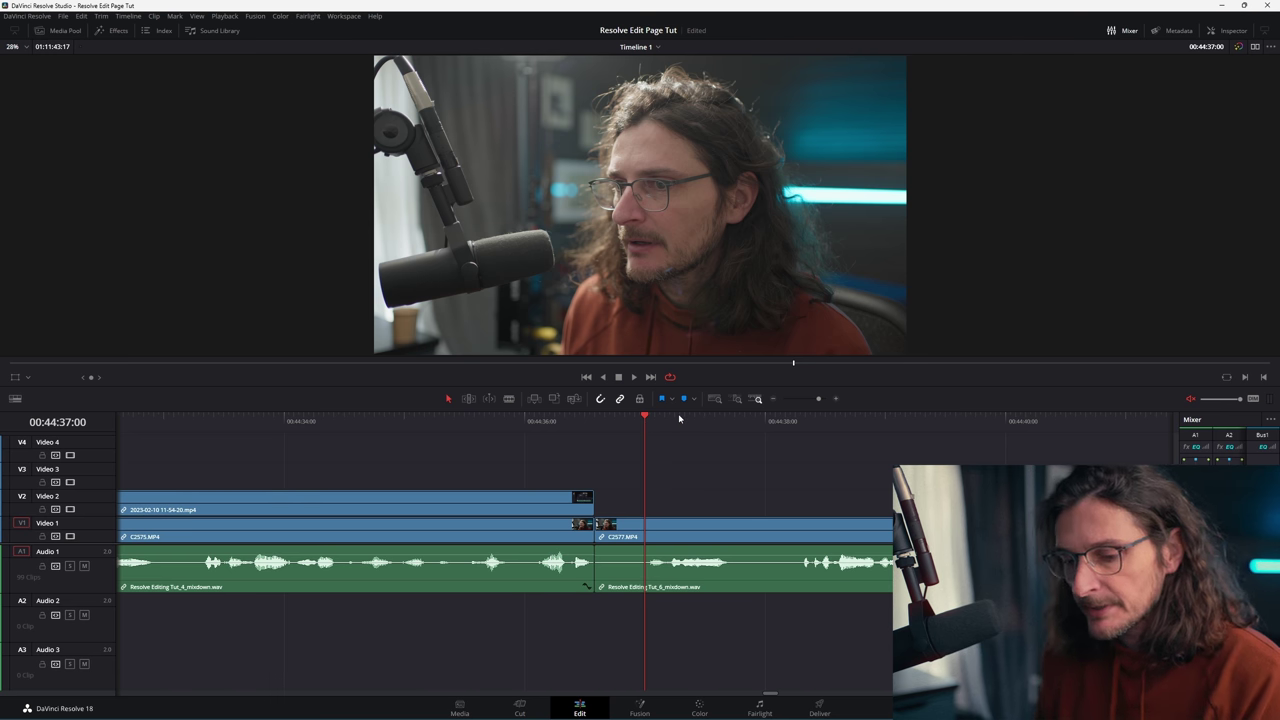
key(Up)
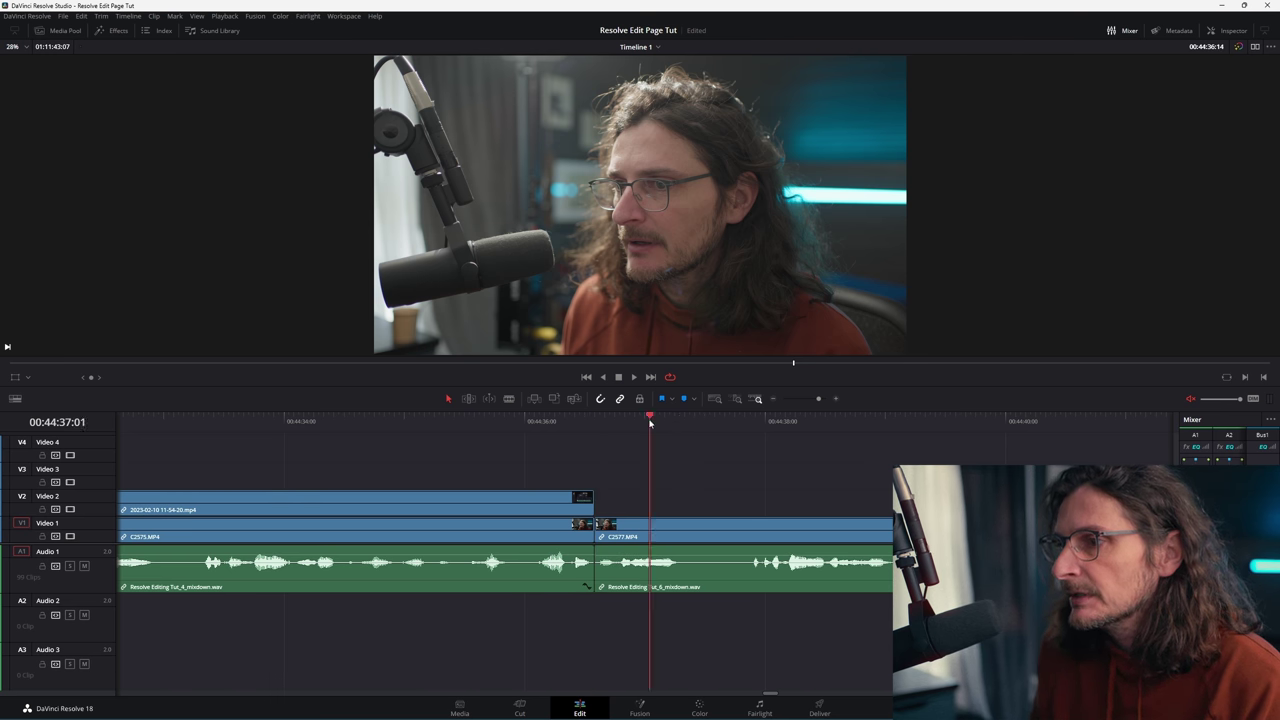
drag(650, 423, 762, 453)
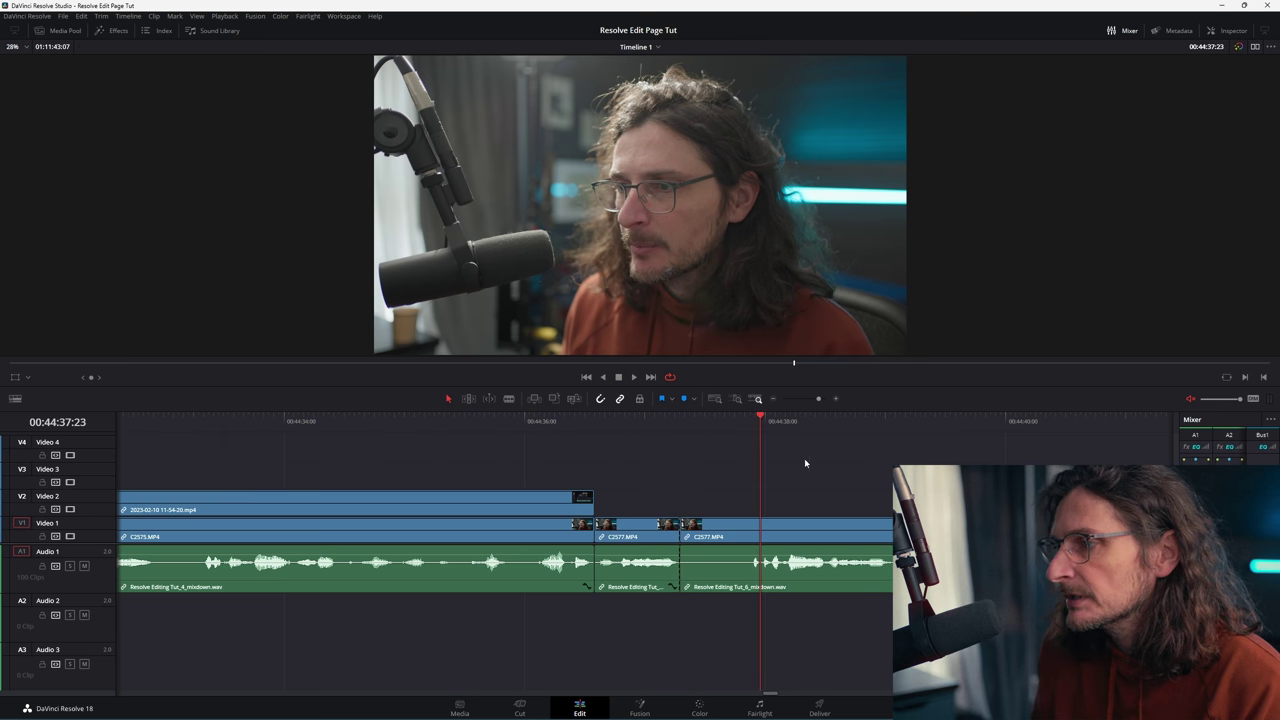
key(ctrl+shift+bracketleft)
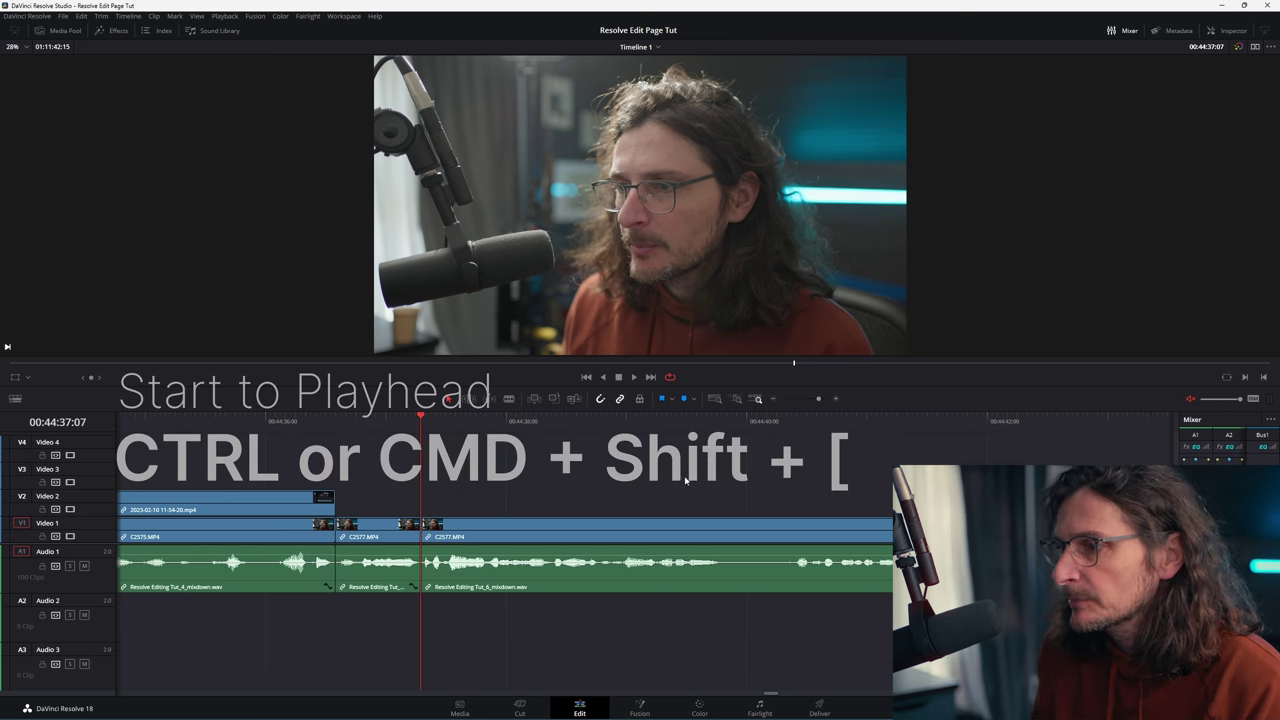
drag(656, 430, 794, 437)
key(ctrl+backslash)
Step: Move further into the clip, trim its start to the playhead, then step back one frame
drag(895, 433, 943, 435)
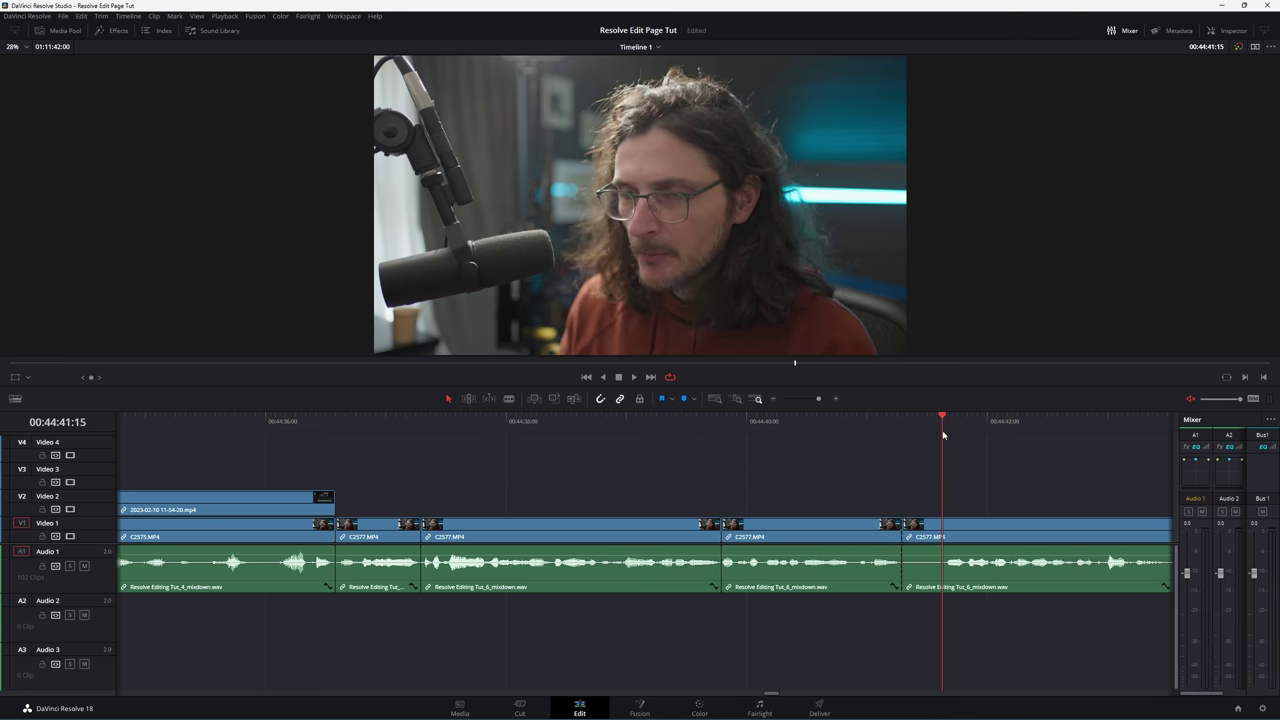
scroll(763, 443, right, 5)
drag(479, 437, 511, 432)
drag(602, 433, 1023, 448)
key(ctrl+shift+bracketleft)
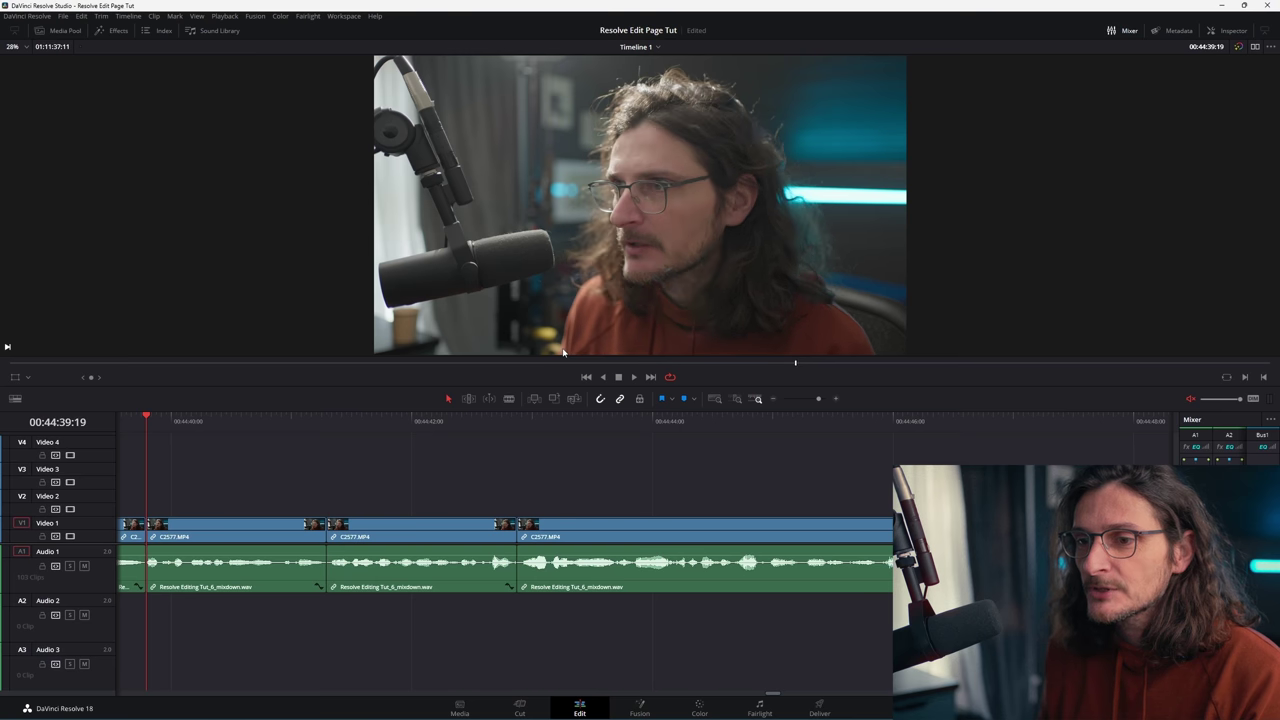
key(comma)
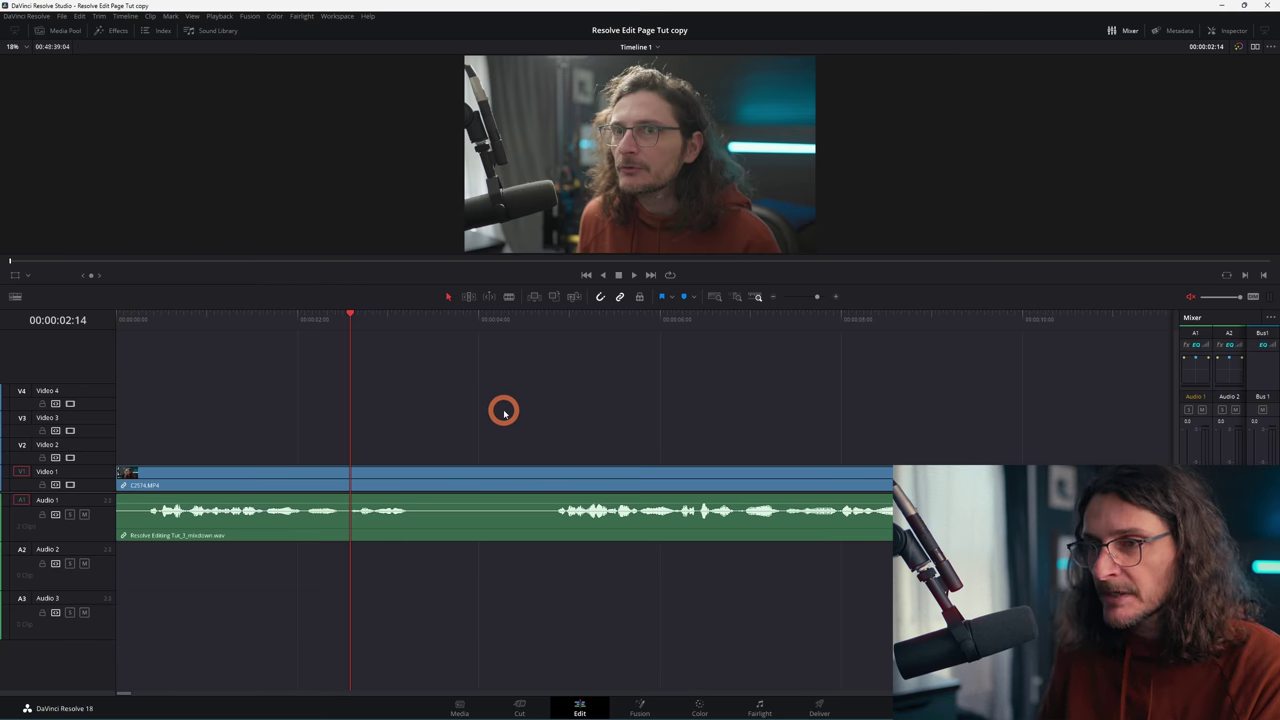
Step: Park the playhead at 00:00:03:06 on C2574 in Blade and Selection modes, then scrub to 00:00:04:07
drag(351, 323, 411, 331)
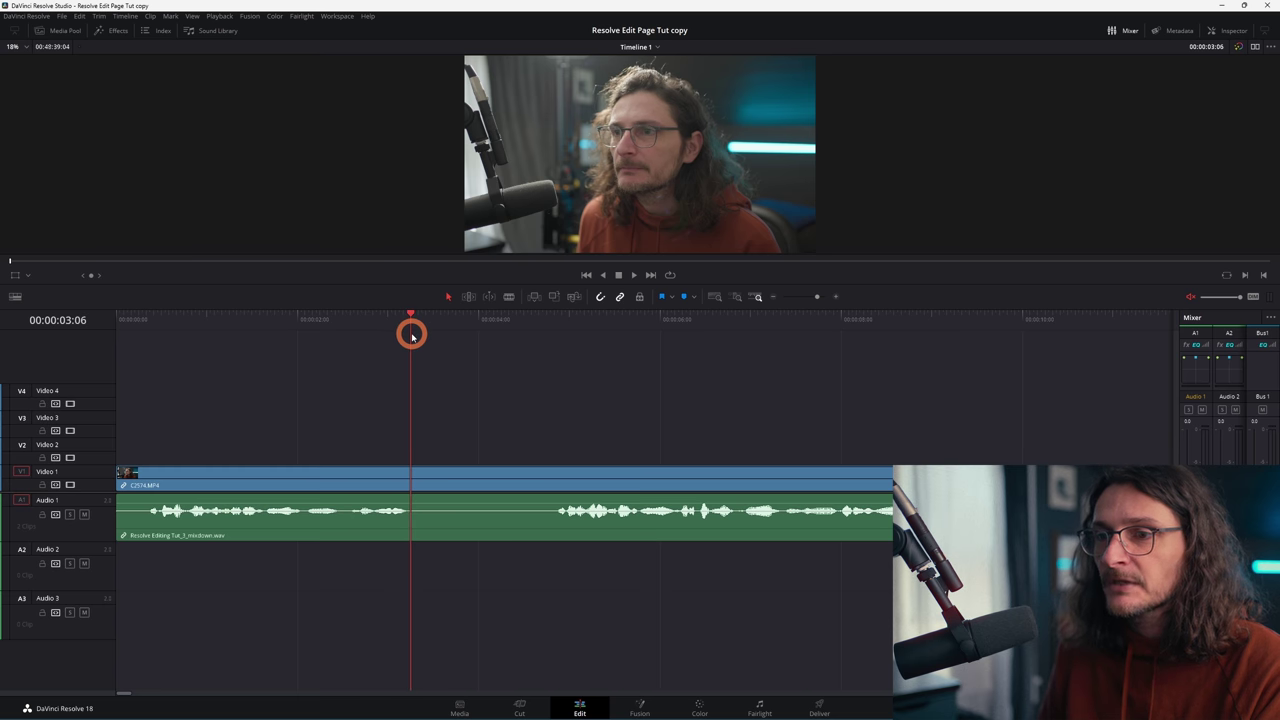
click(540, 480)
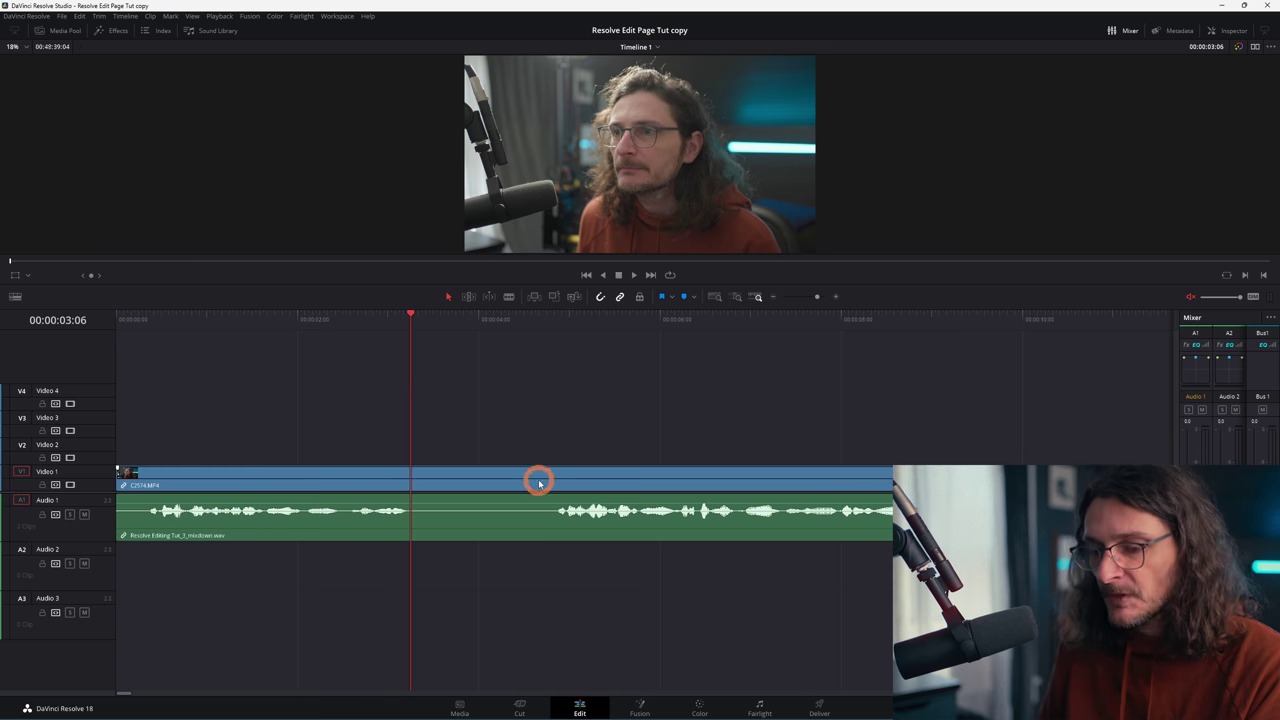
key(b)
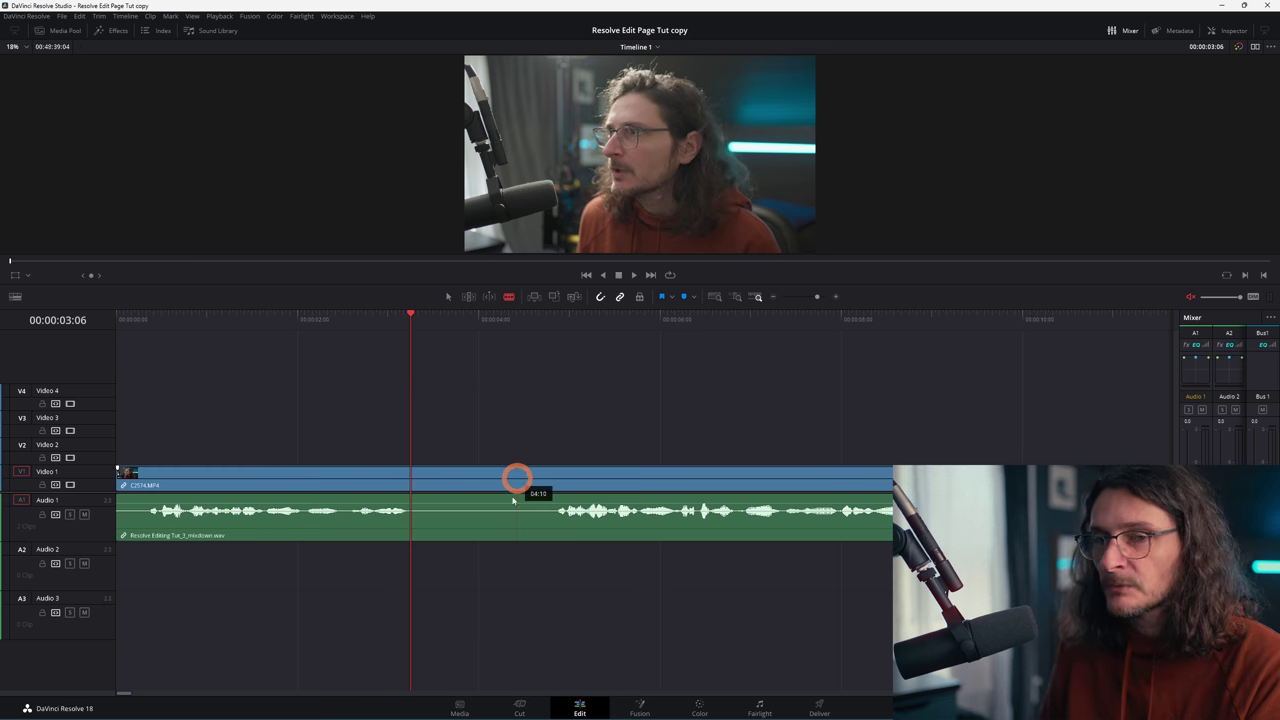
key(a)
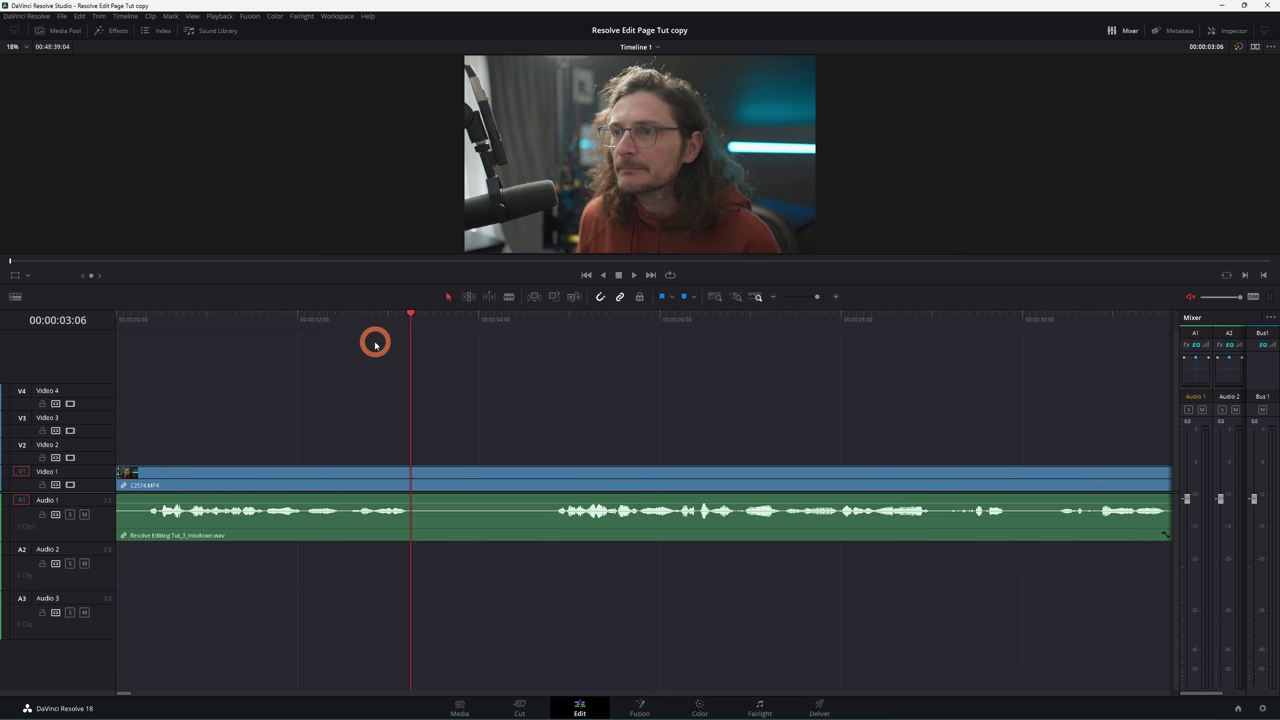
drag(375, 345, 410, 335)
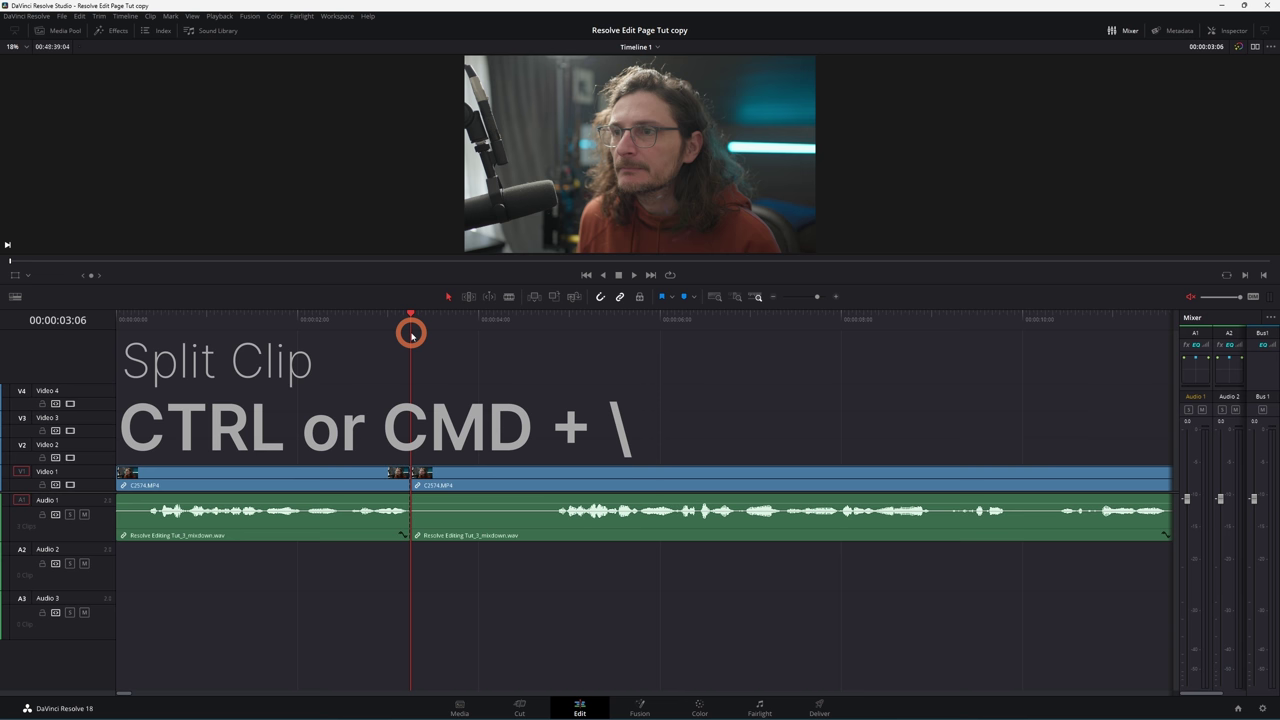
drag(410, 335, 504, 345)
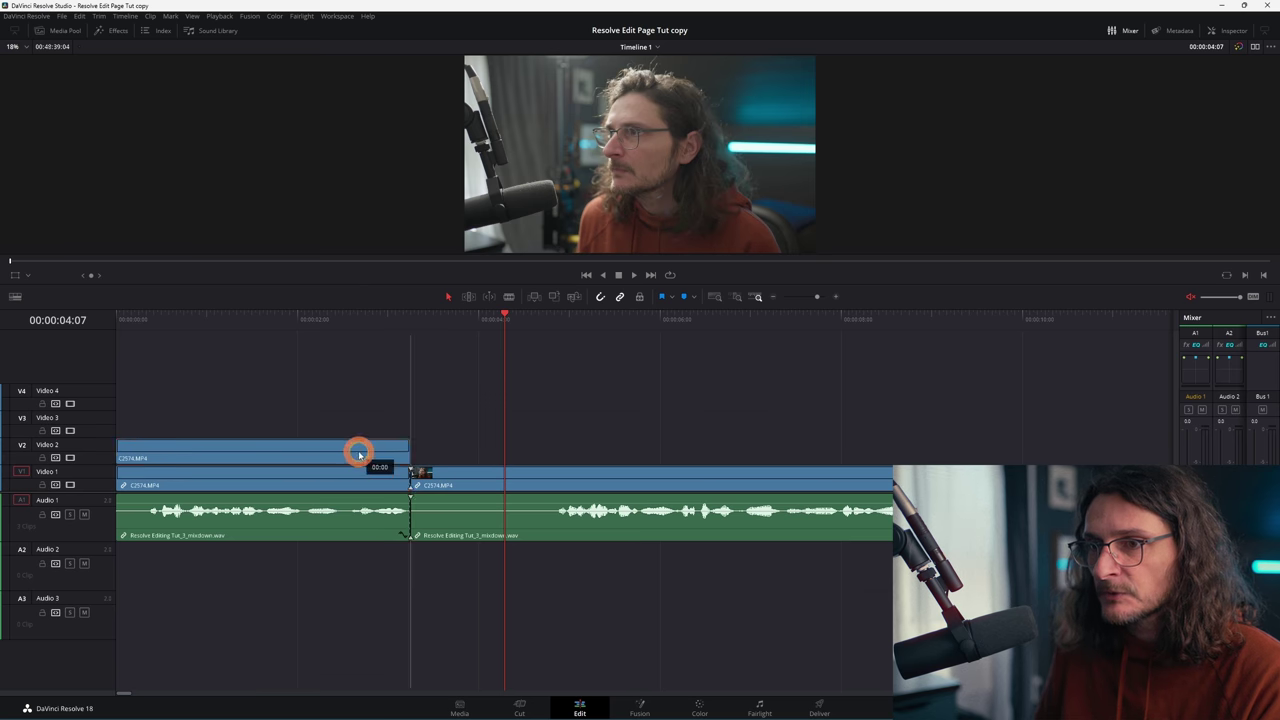
Step: Stack copies of C2574's first part on Video 3 and 4, and blade the V4 copy
drag(359, 455, 443, 391)
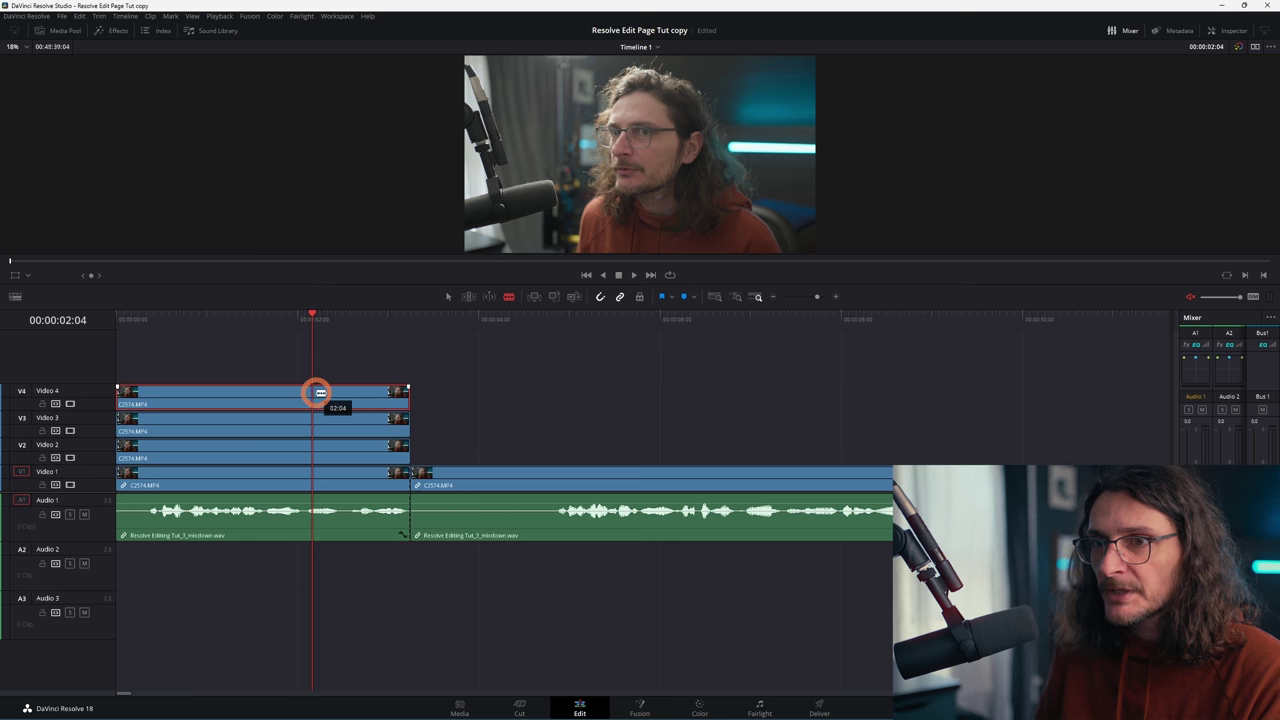
click(317, 392)
key(a)
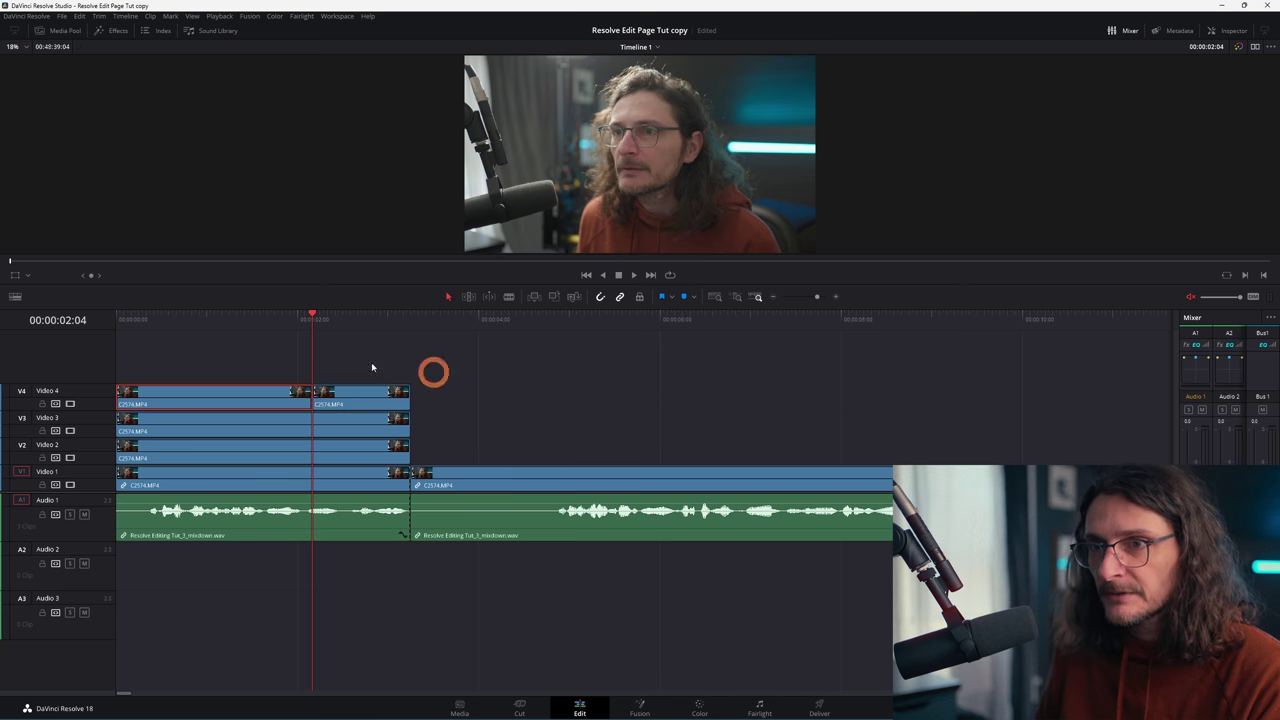
Step: Blade V1 and A1 at 00:00:00:16, then split every track at the next cut point
drag(229, 320, 177, 319)
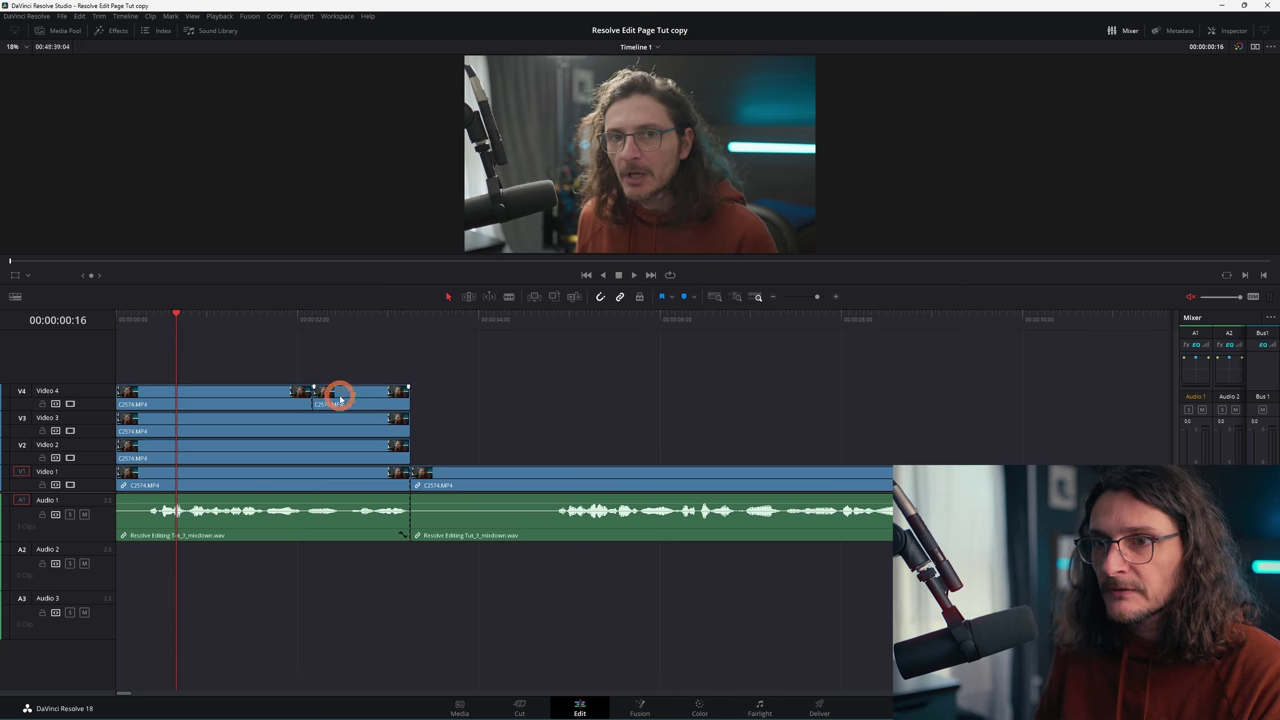
key(b)
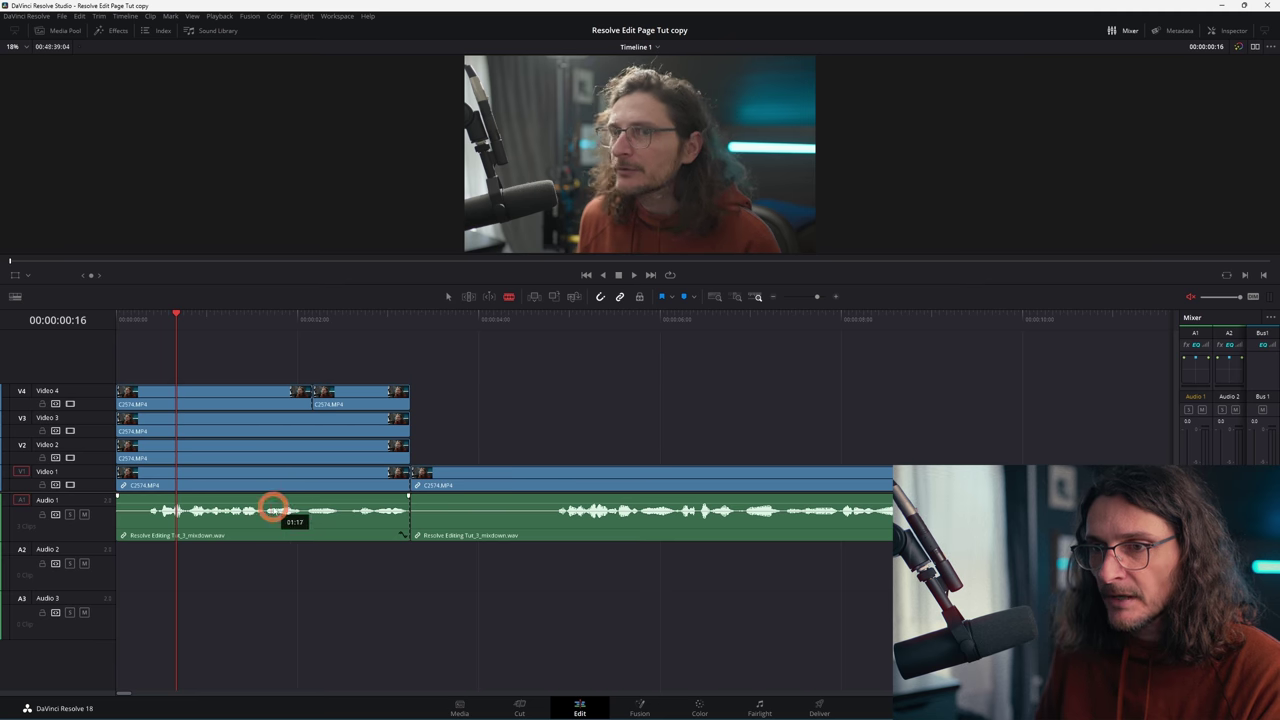
click(343, 512)
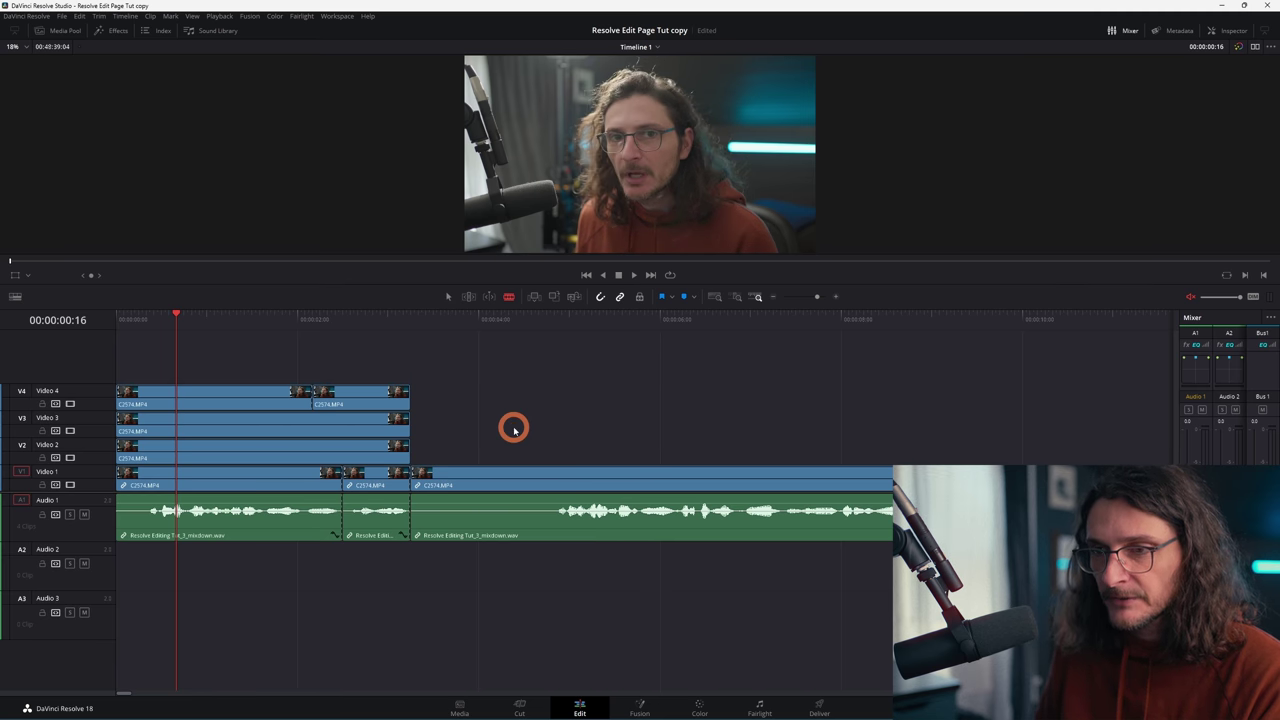
key(a)
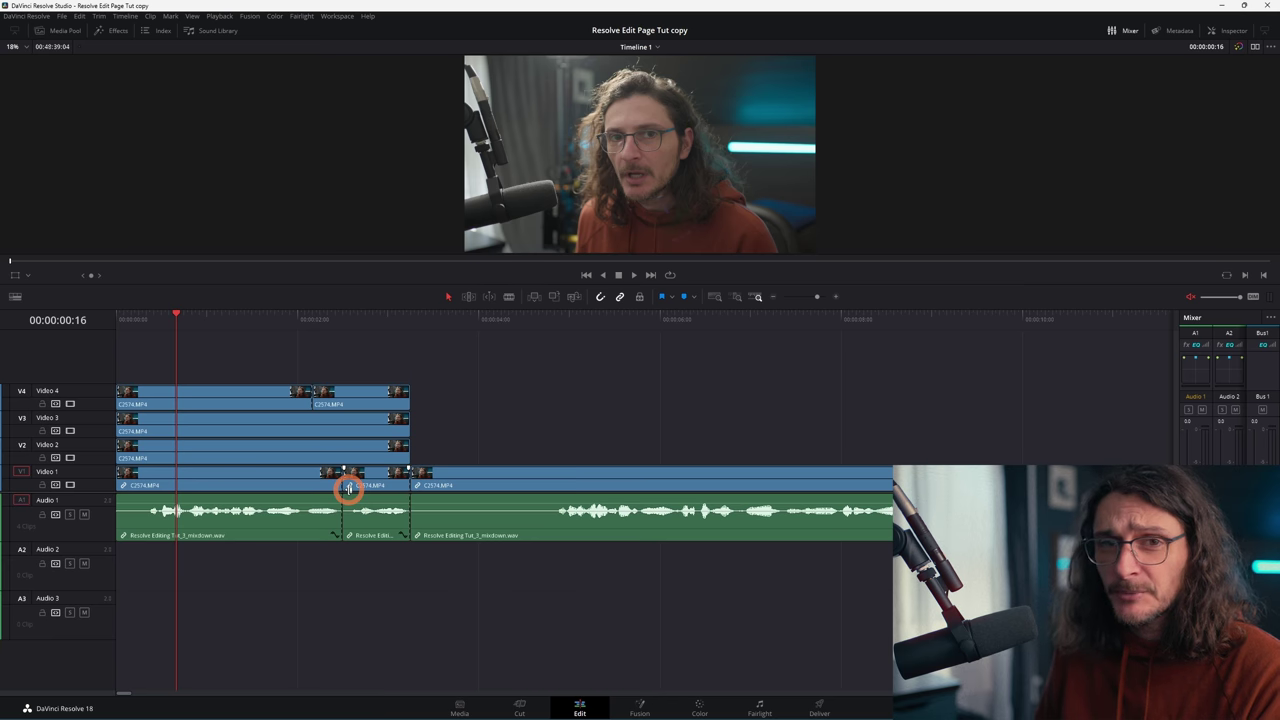
click(423, 487)
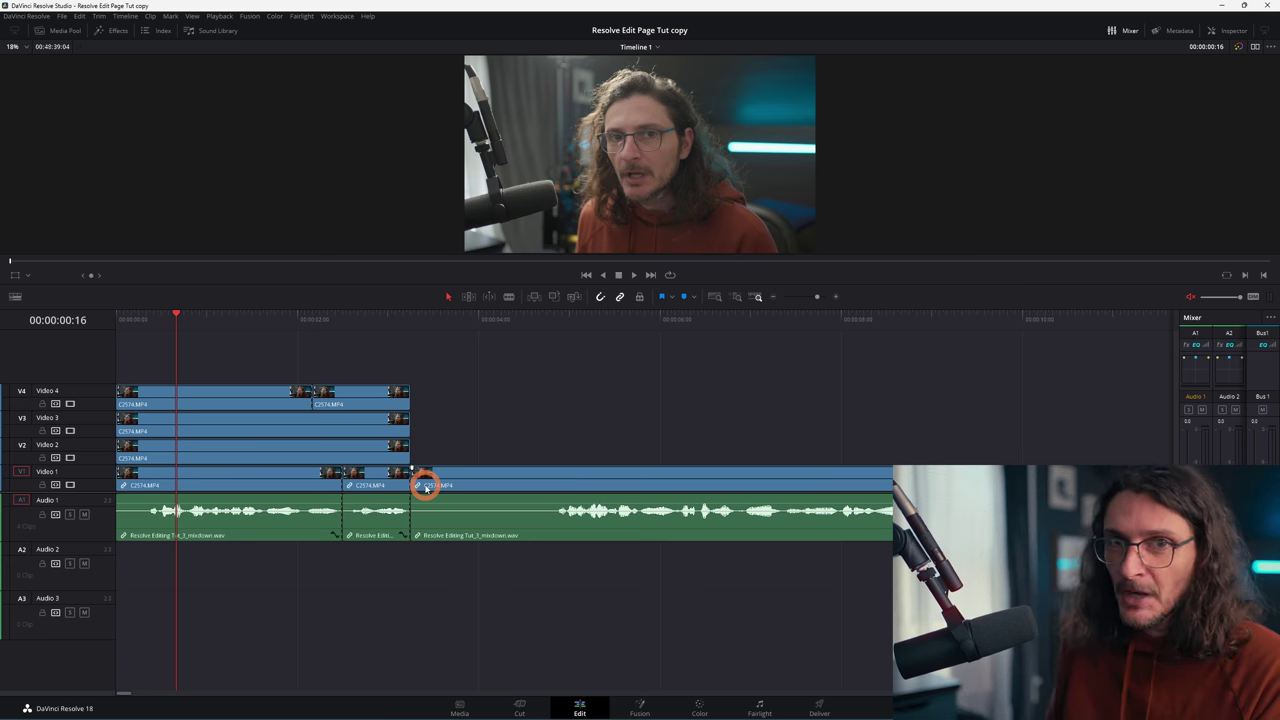
key(ctrl+b)
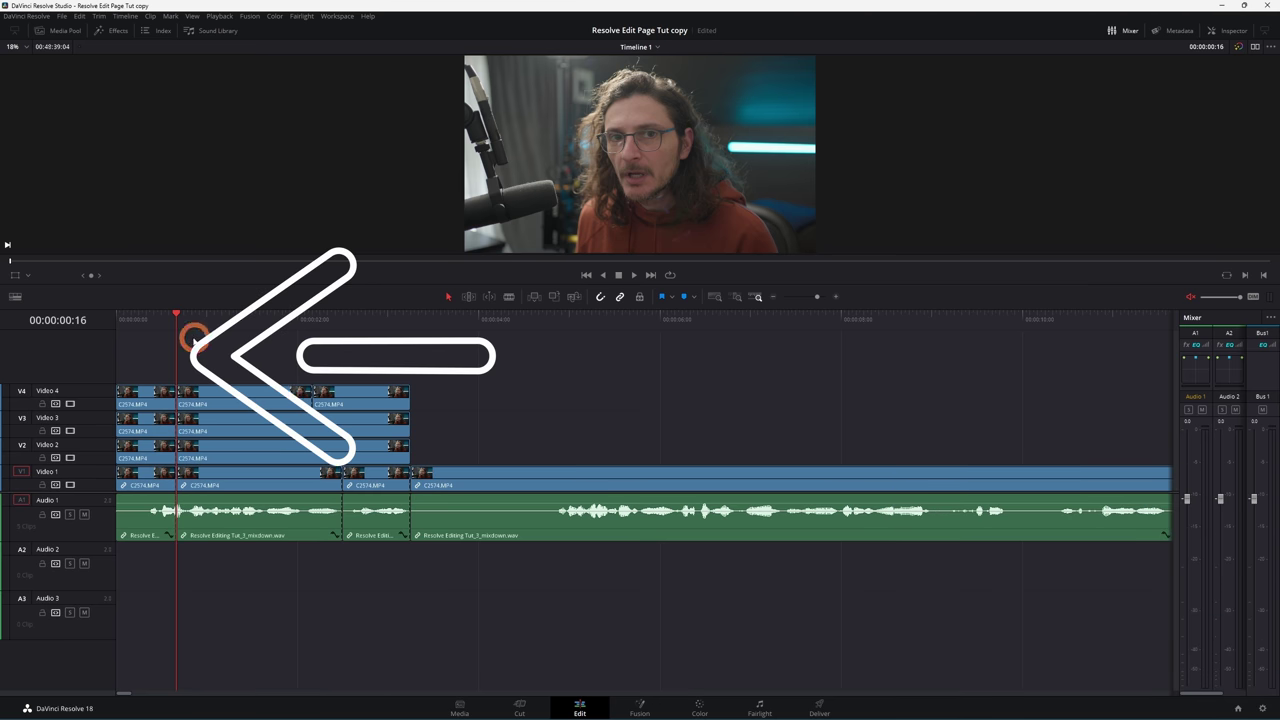
Step: Scrub through the start of the speech and park the playhead at 00:00:01:16
click(269, 323)
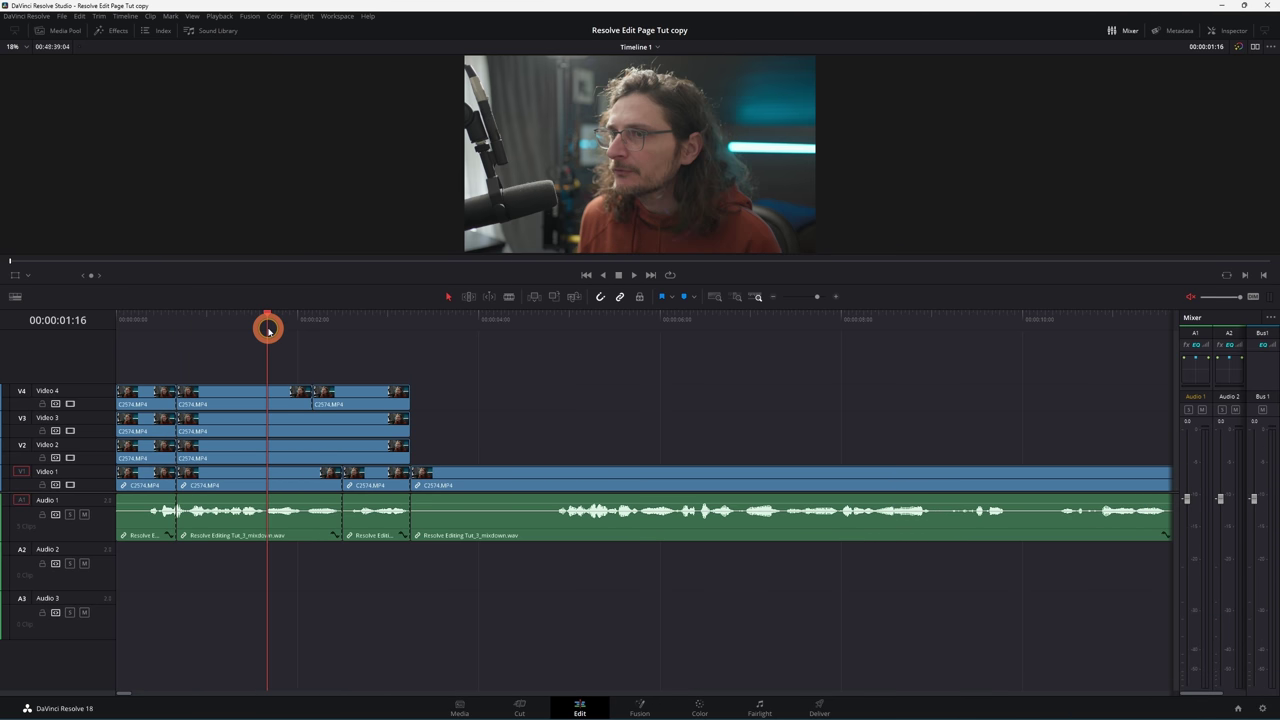
click(179, 330)
drag(179, 330, 222, 338)
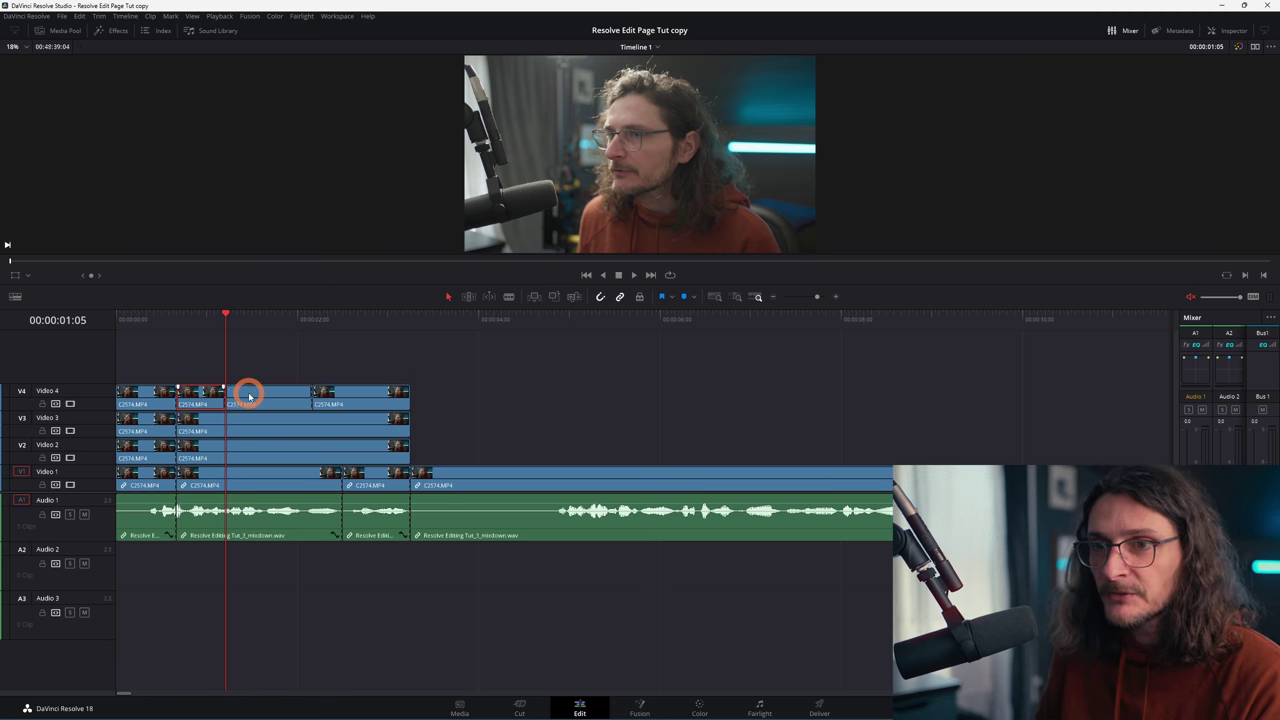
drag(258, 324, 267, 327)
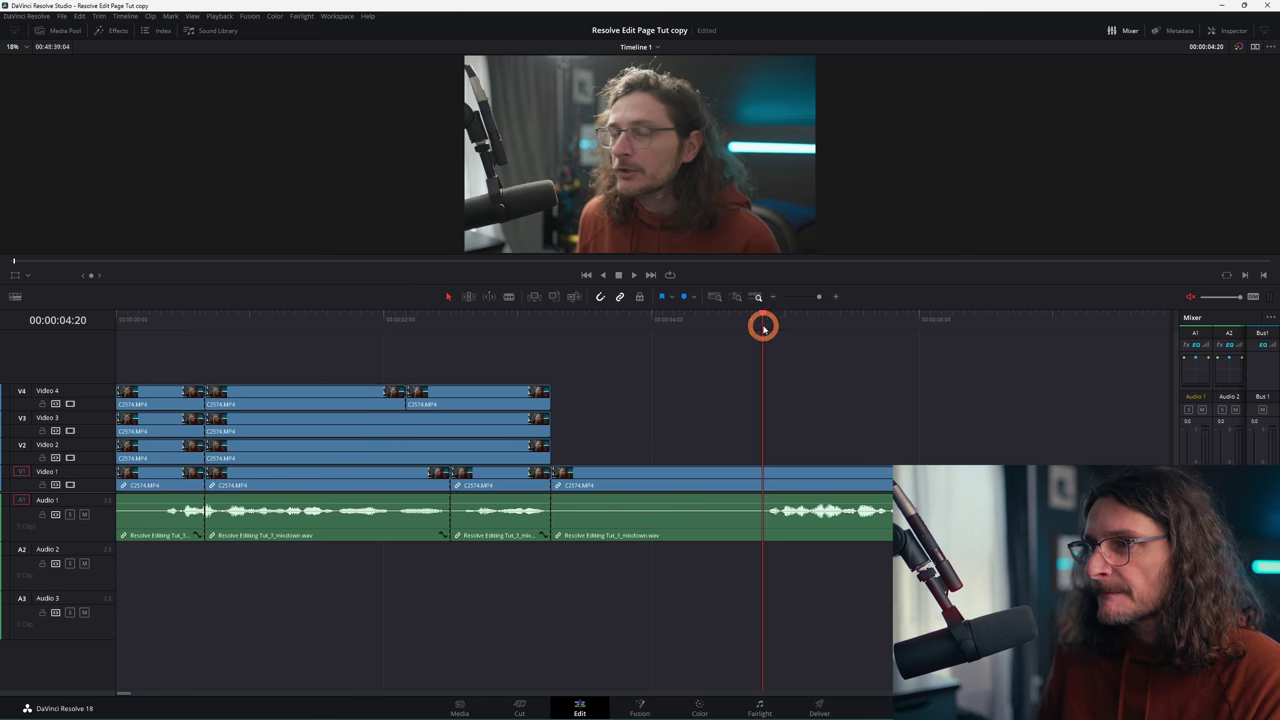
drag(763, 323, 761, 365)
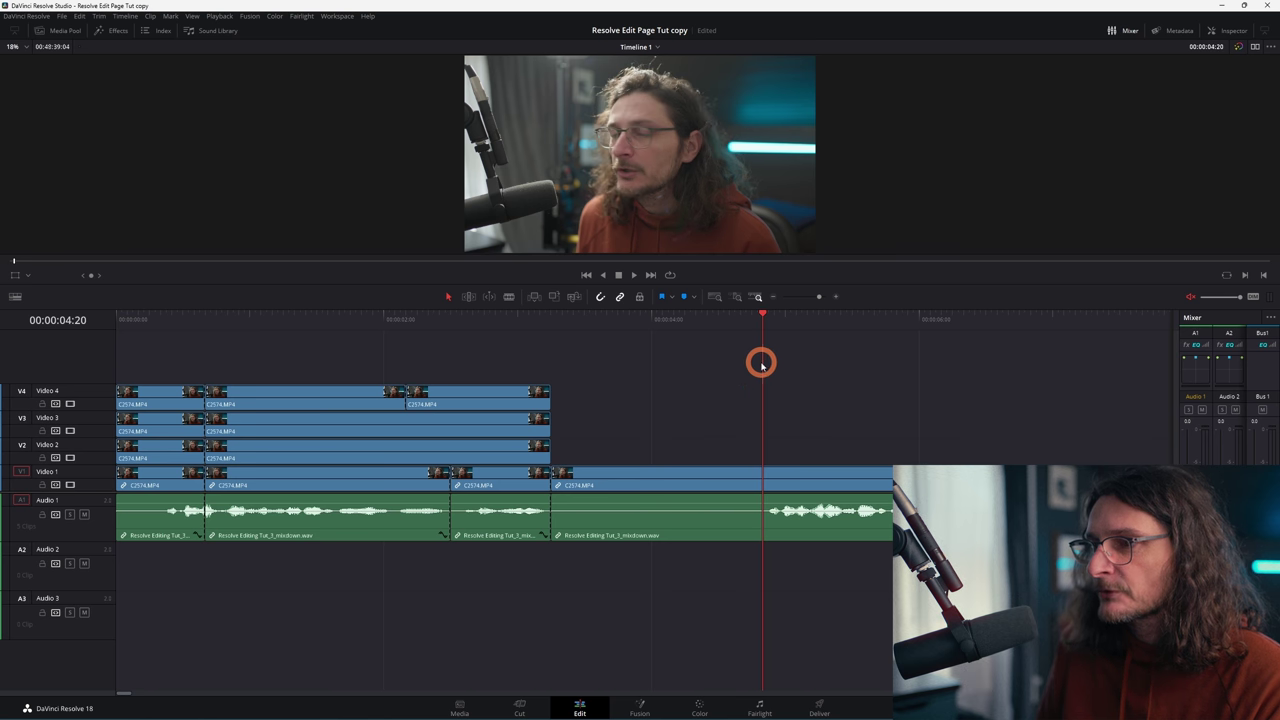
key(Right)
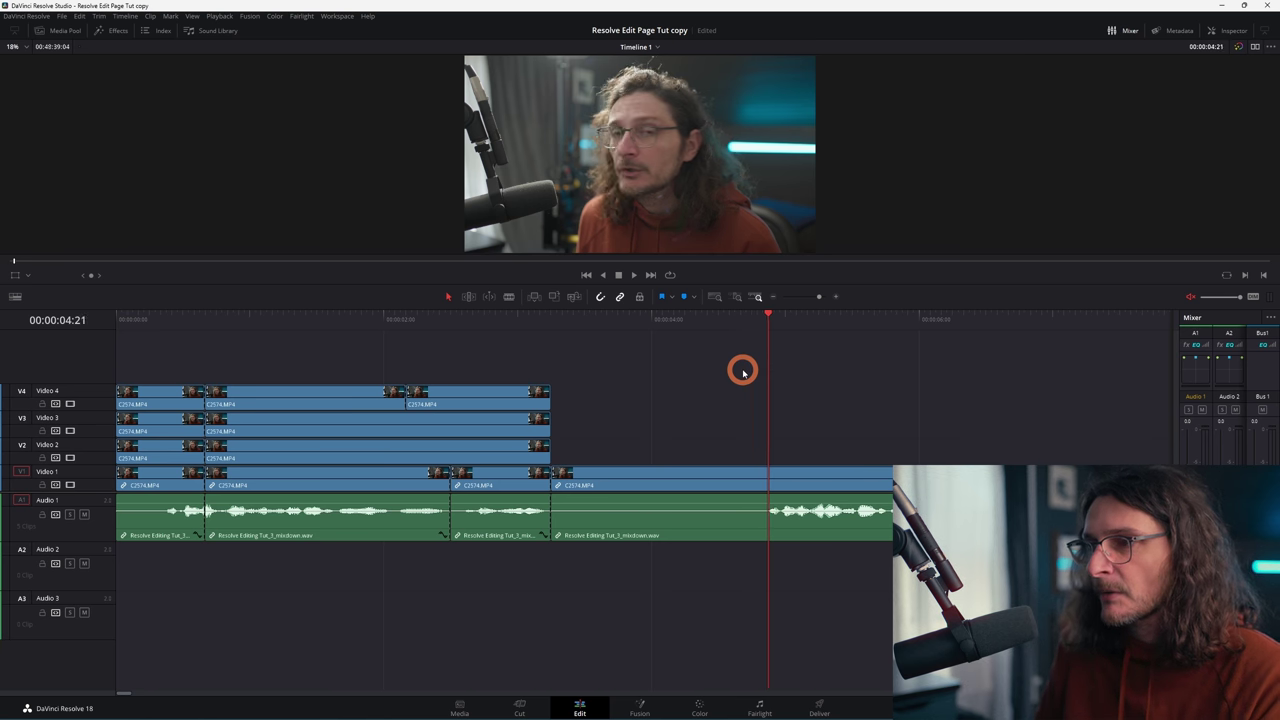
key(Left)
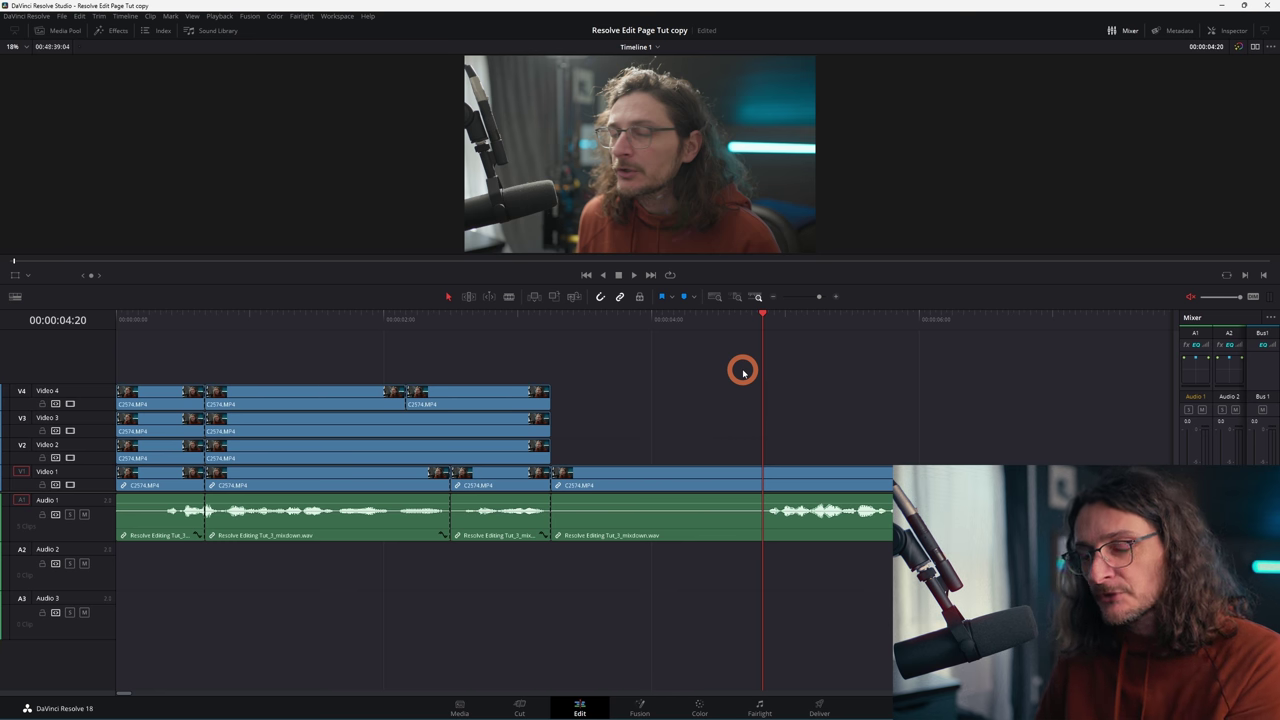
key(ctrl+shift+bracketleft)
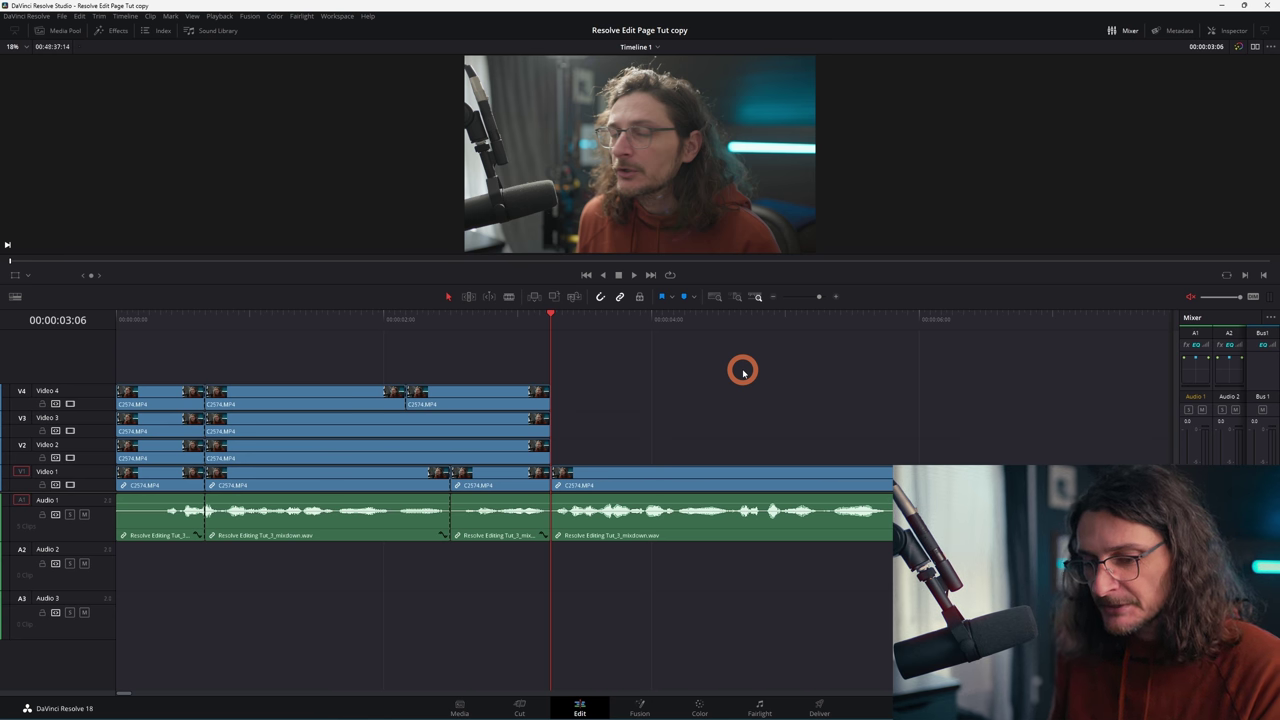
key(space)
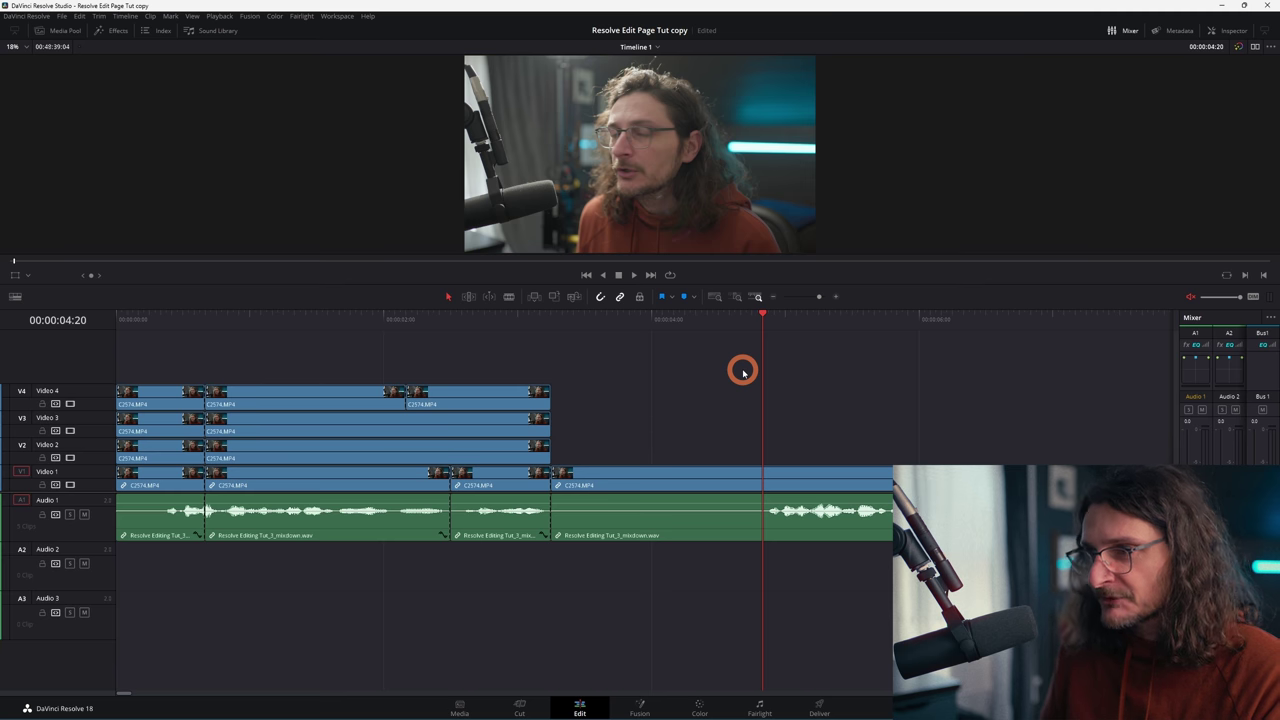
drag(734, 317, 765, 365)
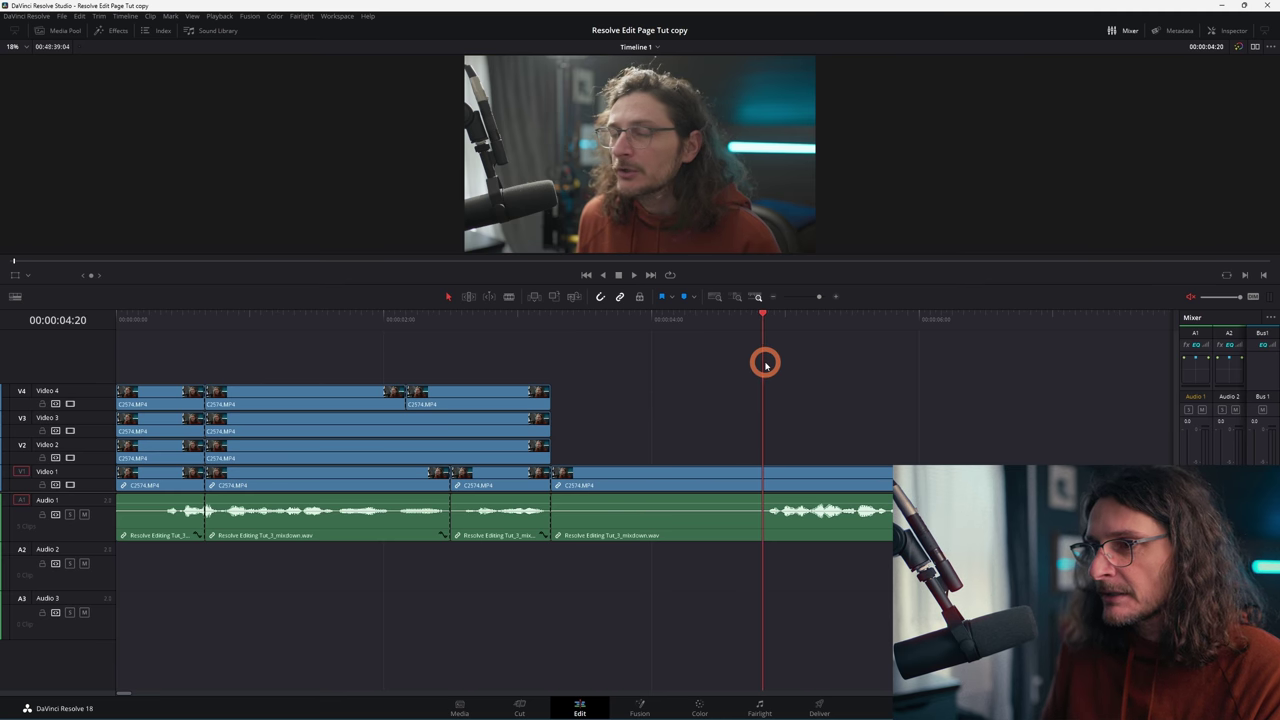
Step: Split at the playhead and ripple-trim C2574's end to 00:16:20:09, pulling up C2577
key(ctrl+b)
click(629, 478)
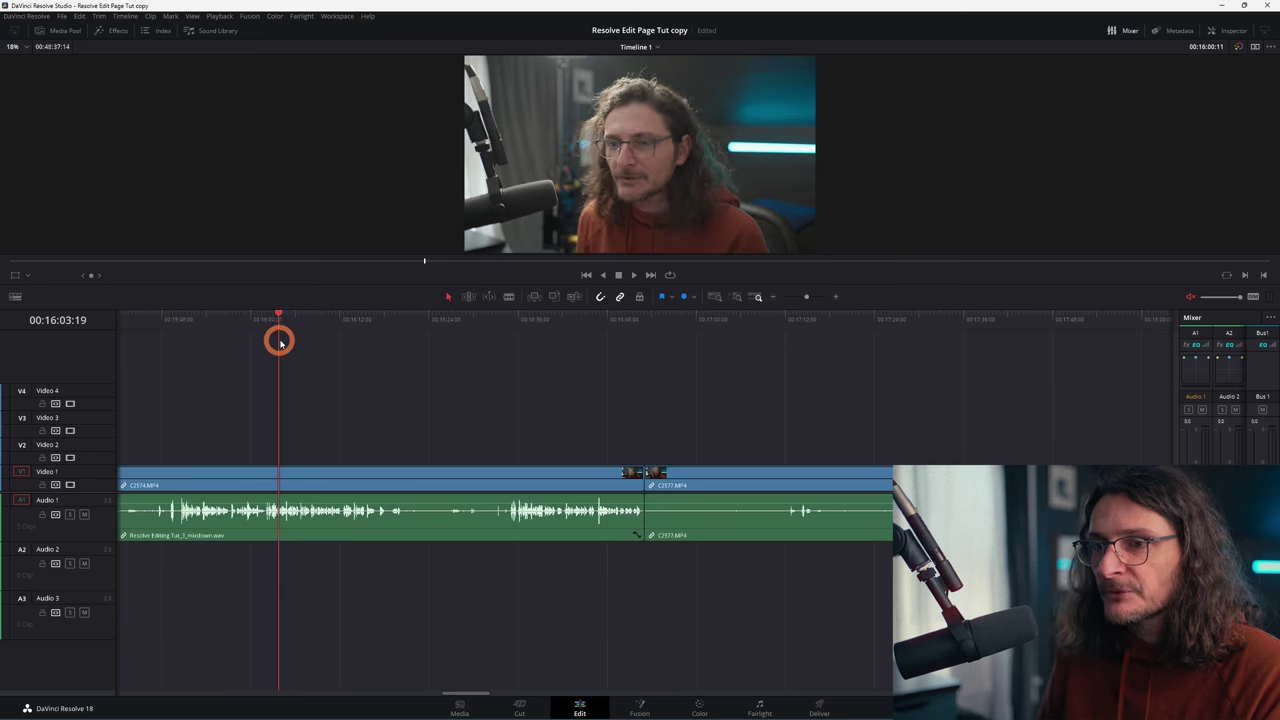
drag(280, 342, 403, 350)
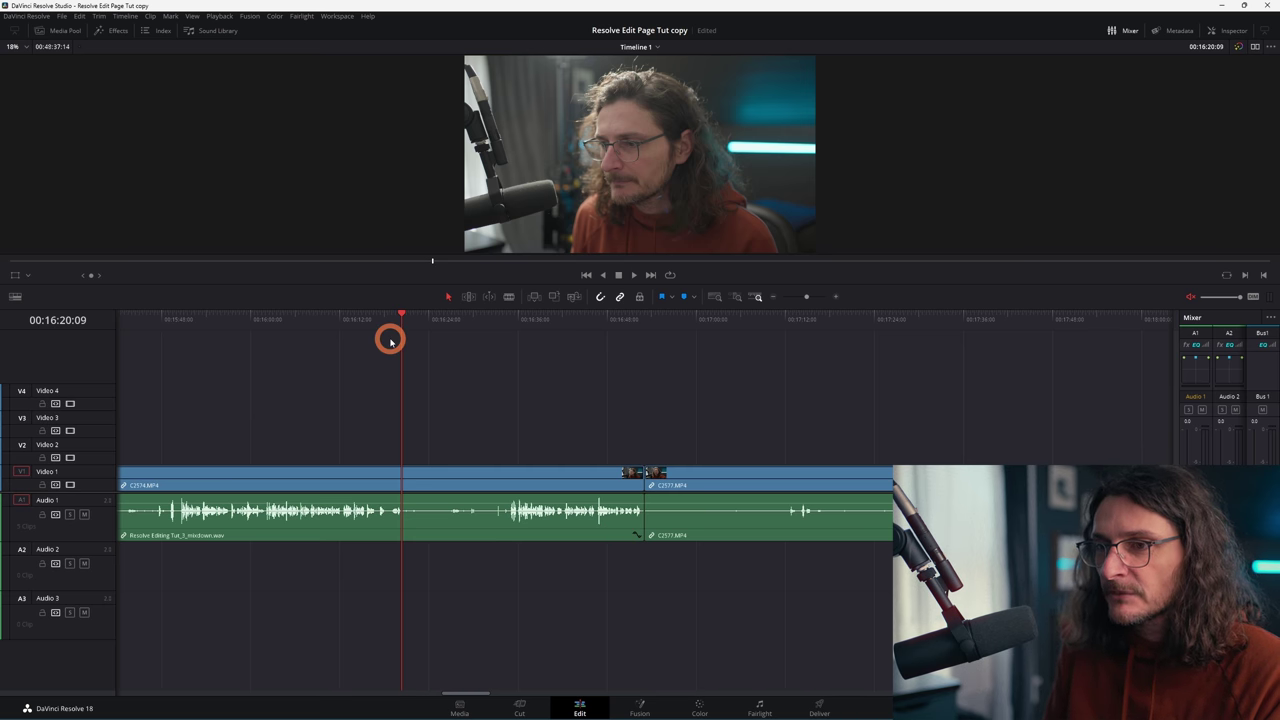
key(ctrl+shift+bracketright)
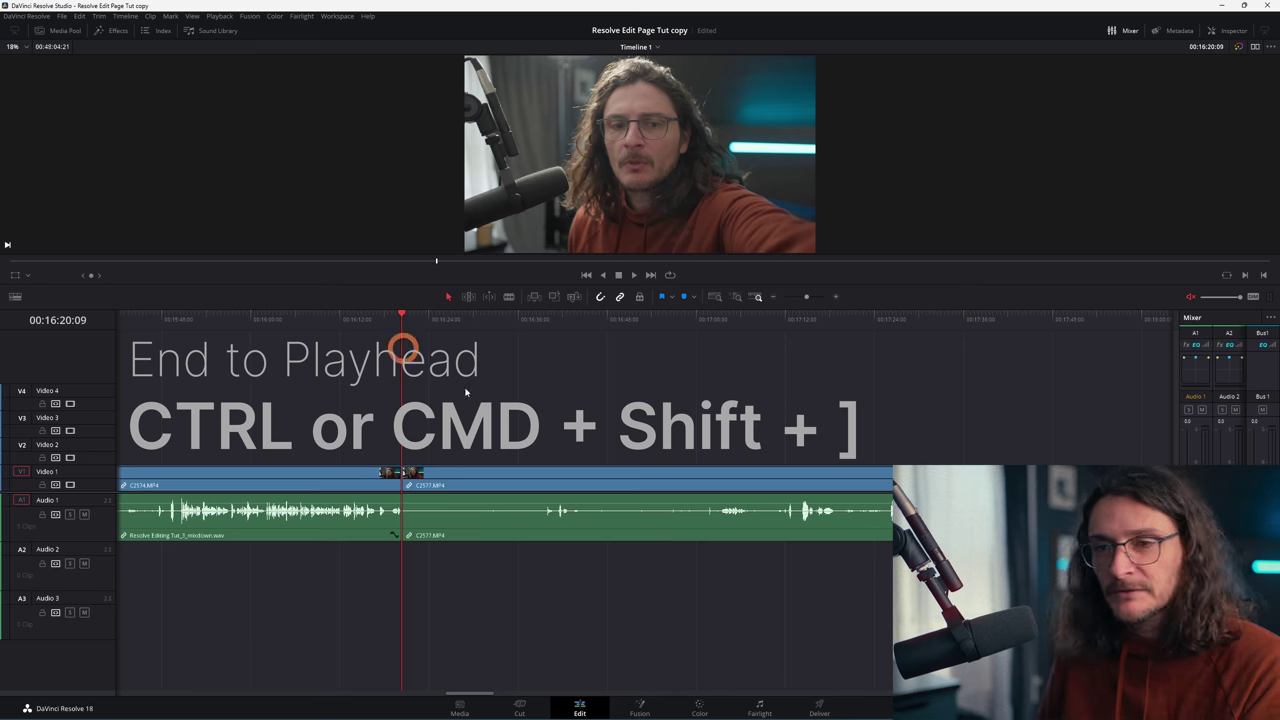
Step: Undo the end trim, ripple-trim the clip start, then ripple-trim its end at 00:00:11:01
key(ctrl+z)
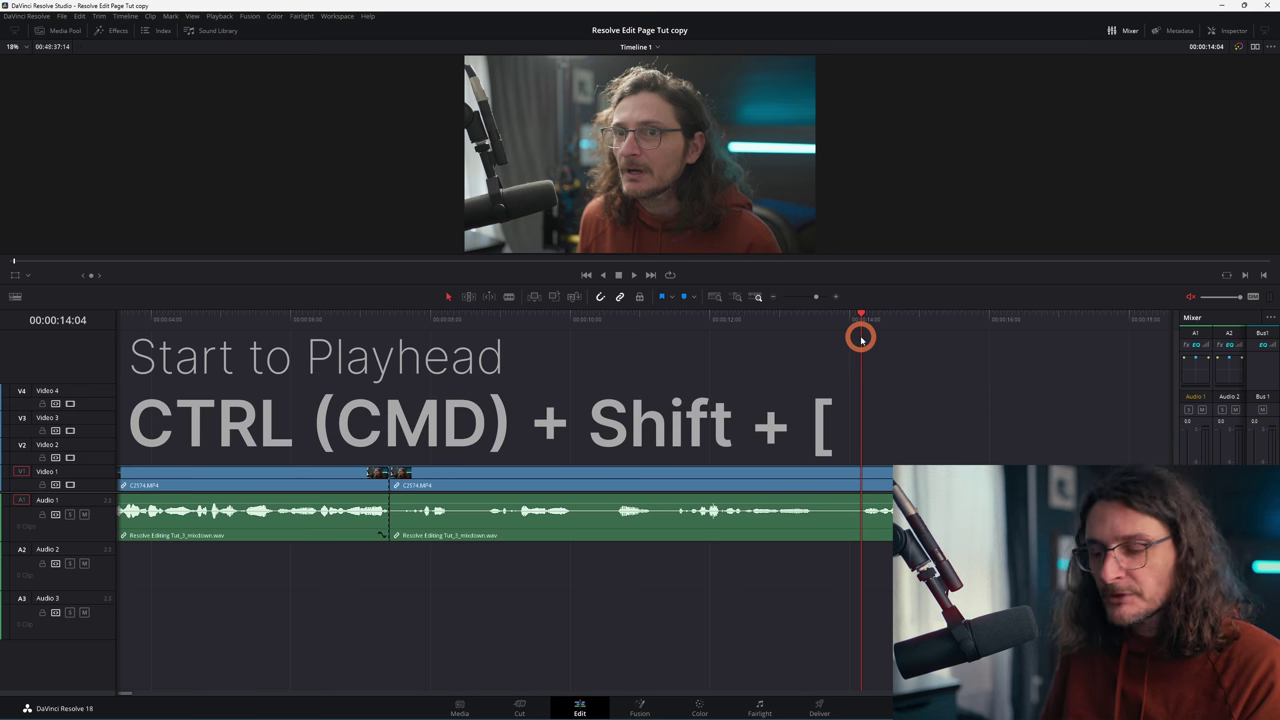
key(ctrl+shift+bracketleft)
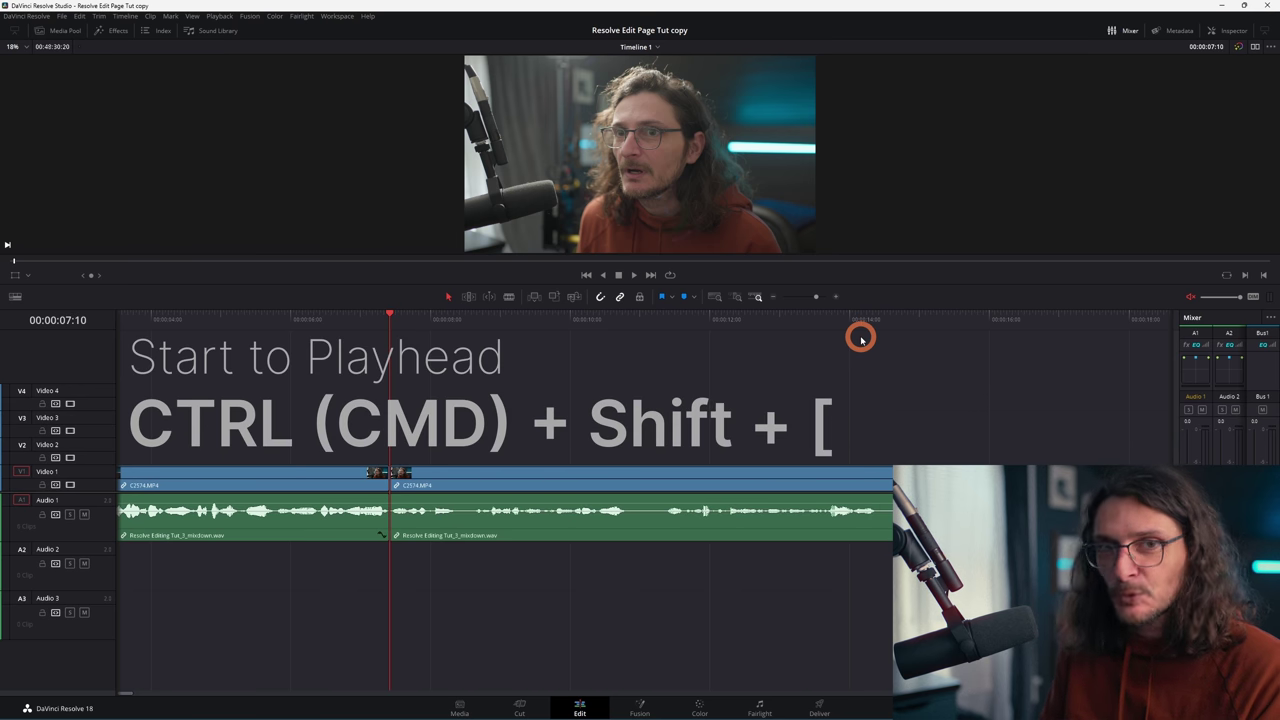
scroll(788, 460, down, 3)
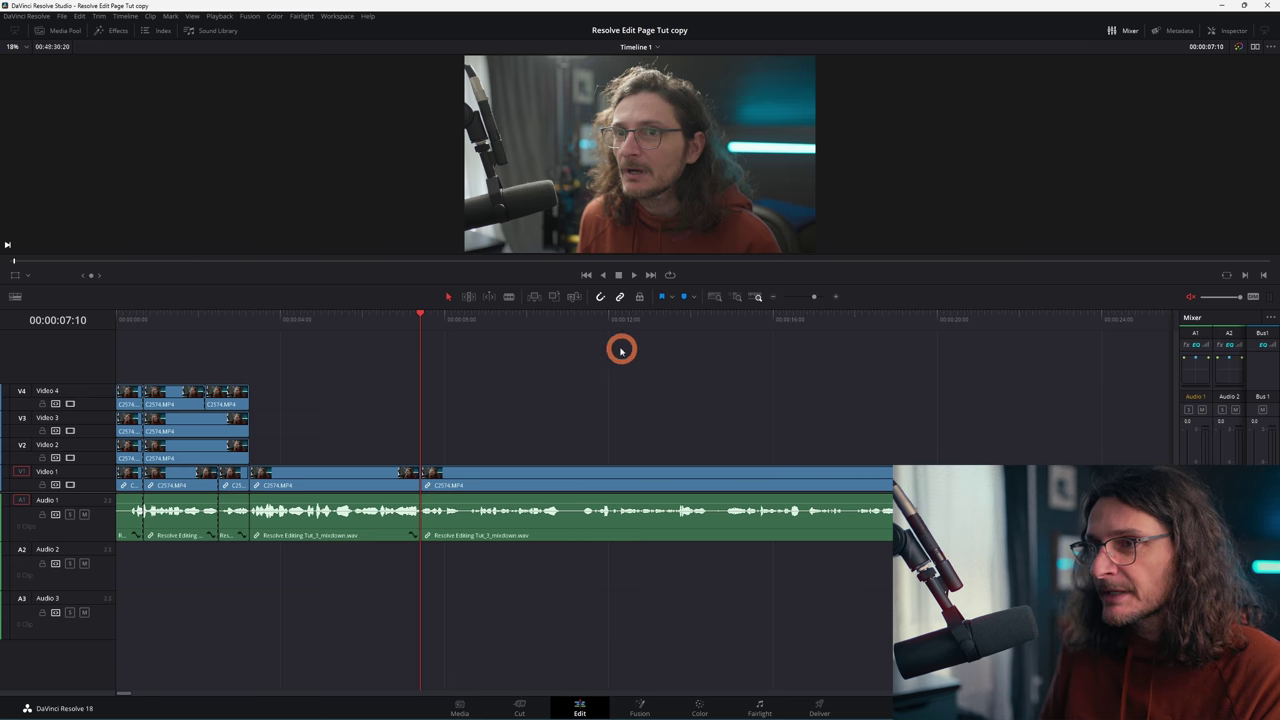
mouse_move(558, 328)
mouse_down()
mouse_move(540, 329)
mouse_move(568, 333)
mouse_up()
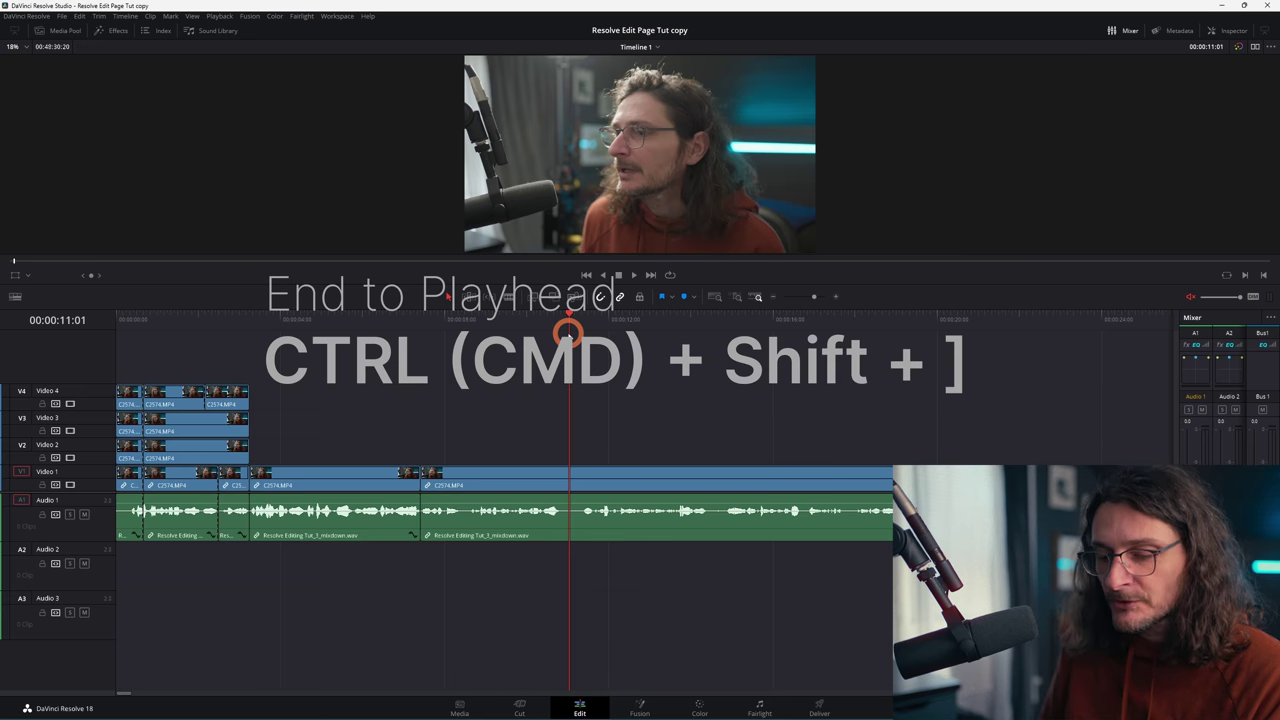
key(ctrl+shift+bracketright)
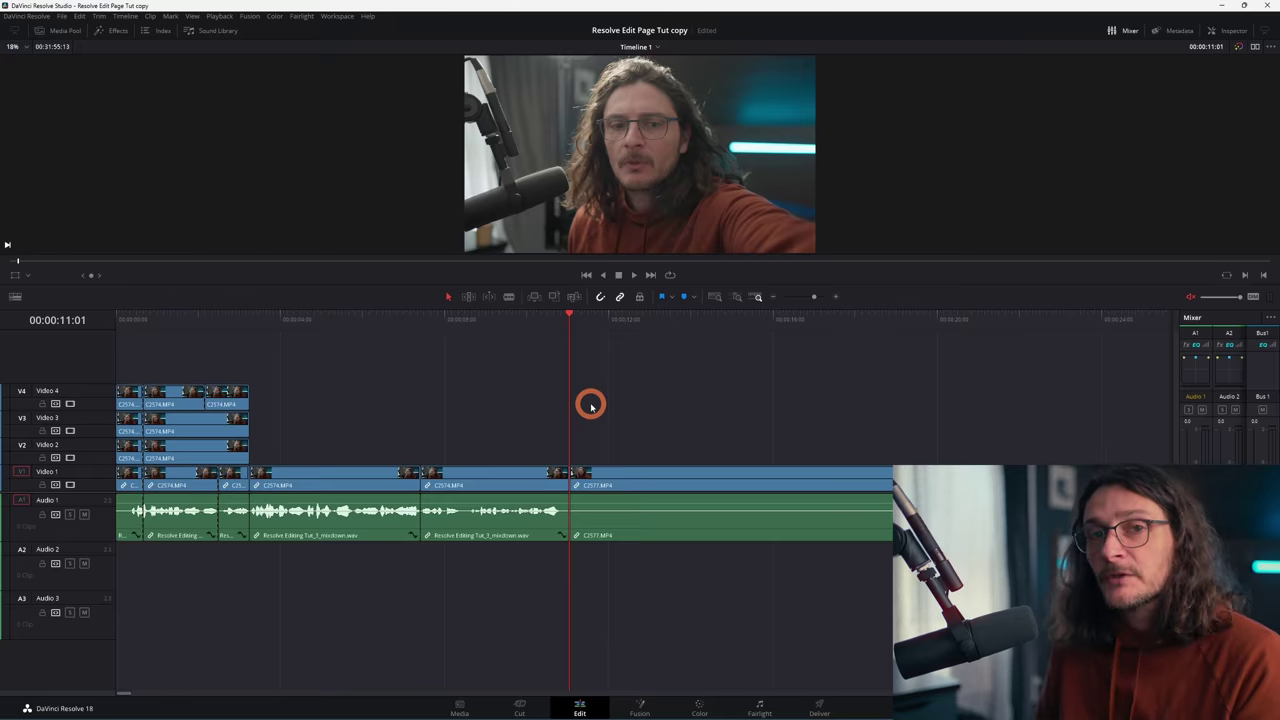
Step: Open Keyboard Customization and search the commands for 'split'
click(28, 16)
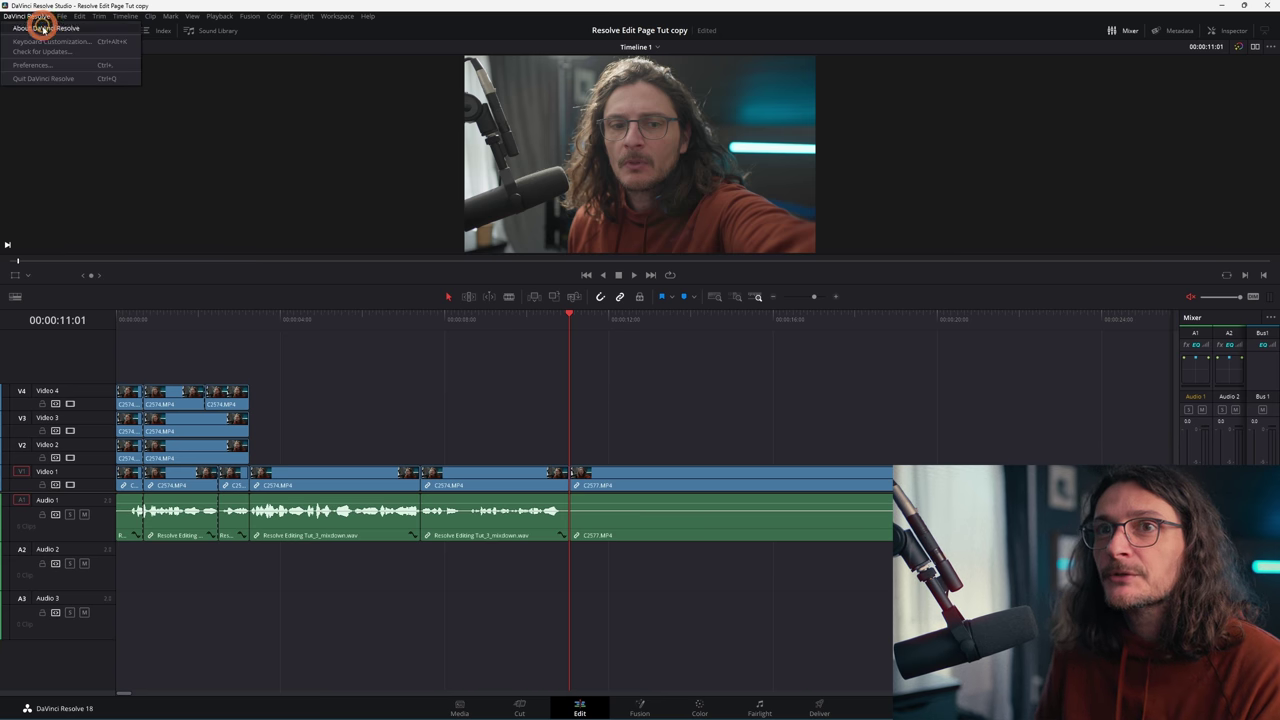
click(50, 41)
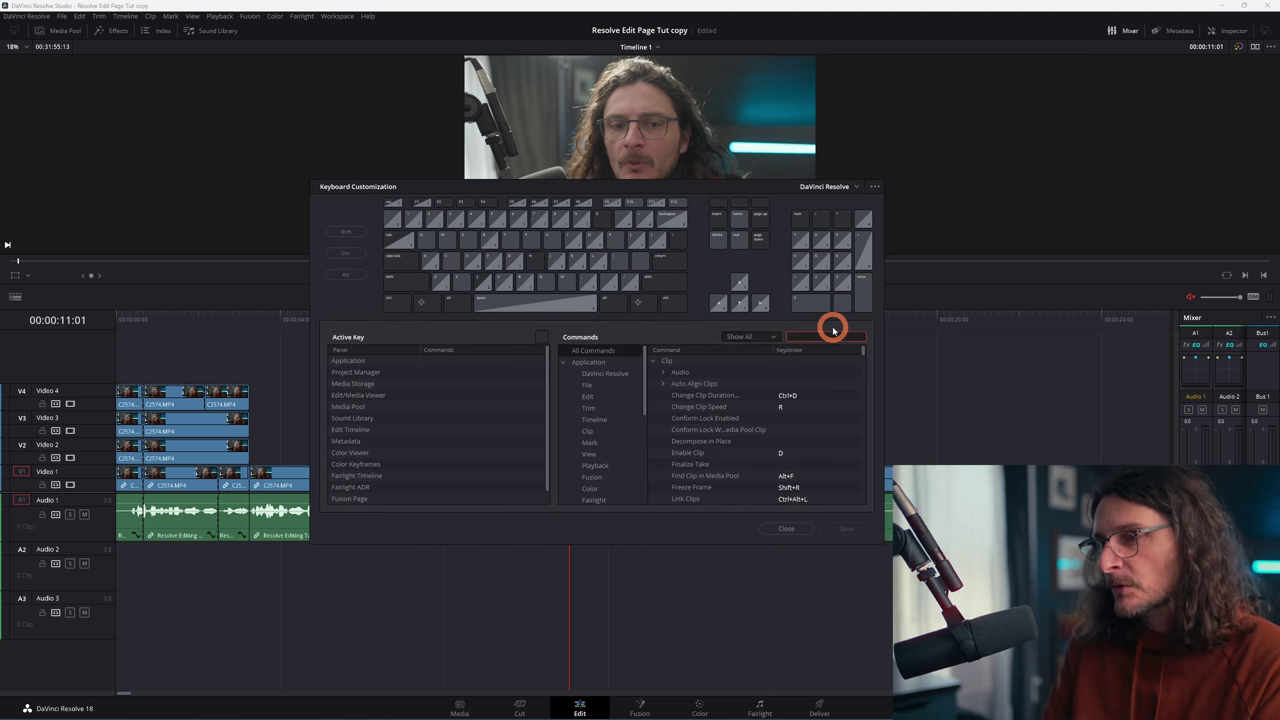
text(split)
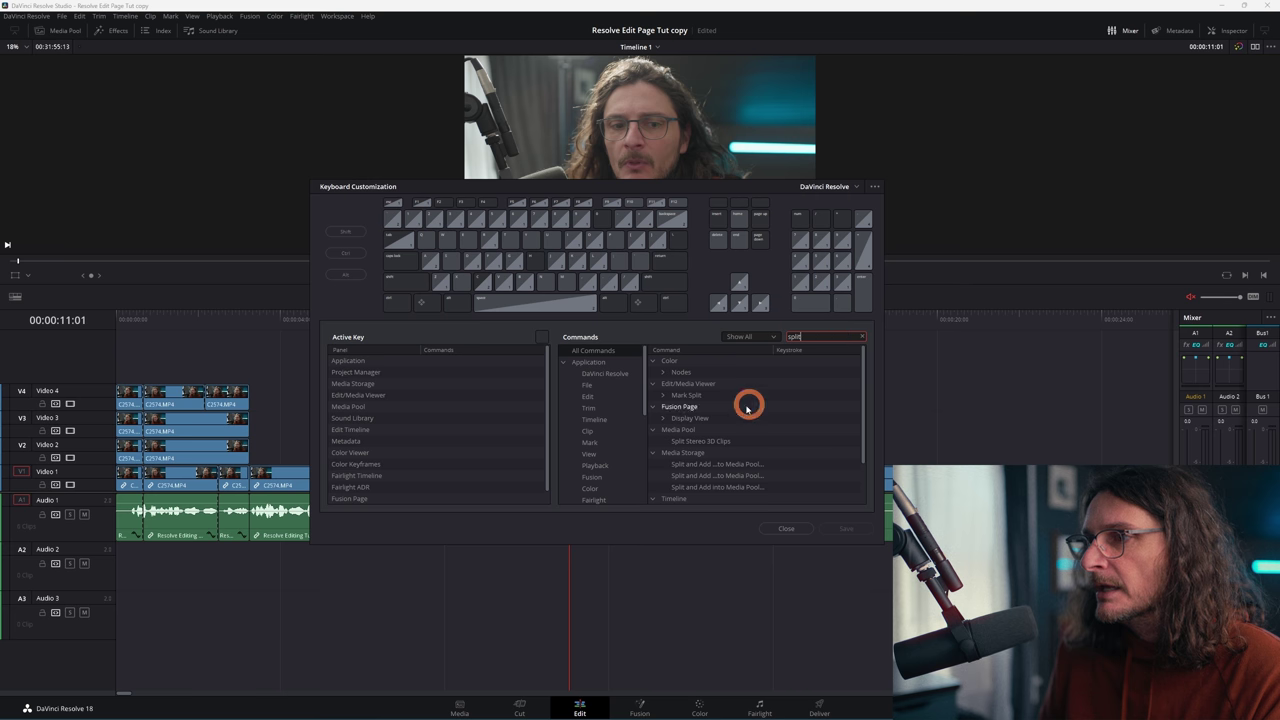
scroll(735, 412, down, 2)
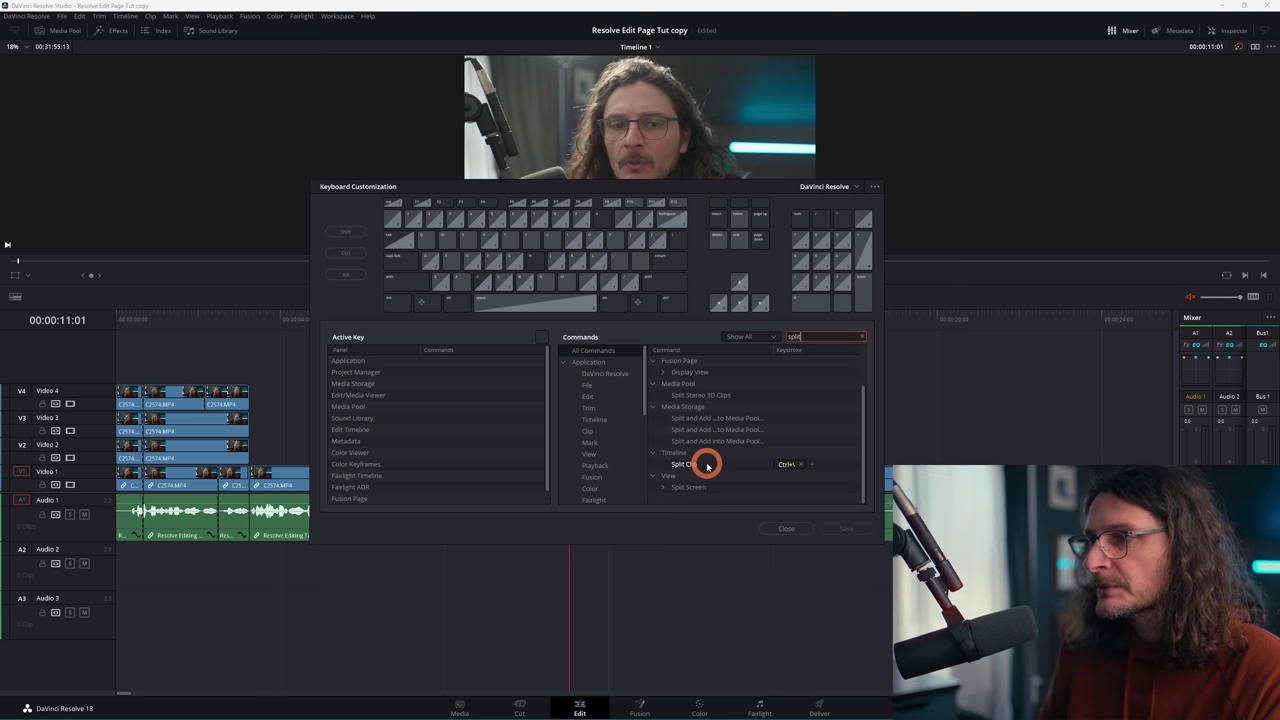
Step: Add S as a second Split Clip shortcut and accept the conflict warning
click(784, 465)
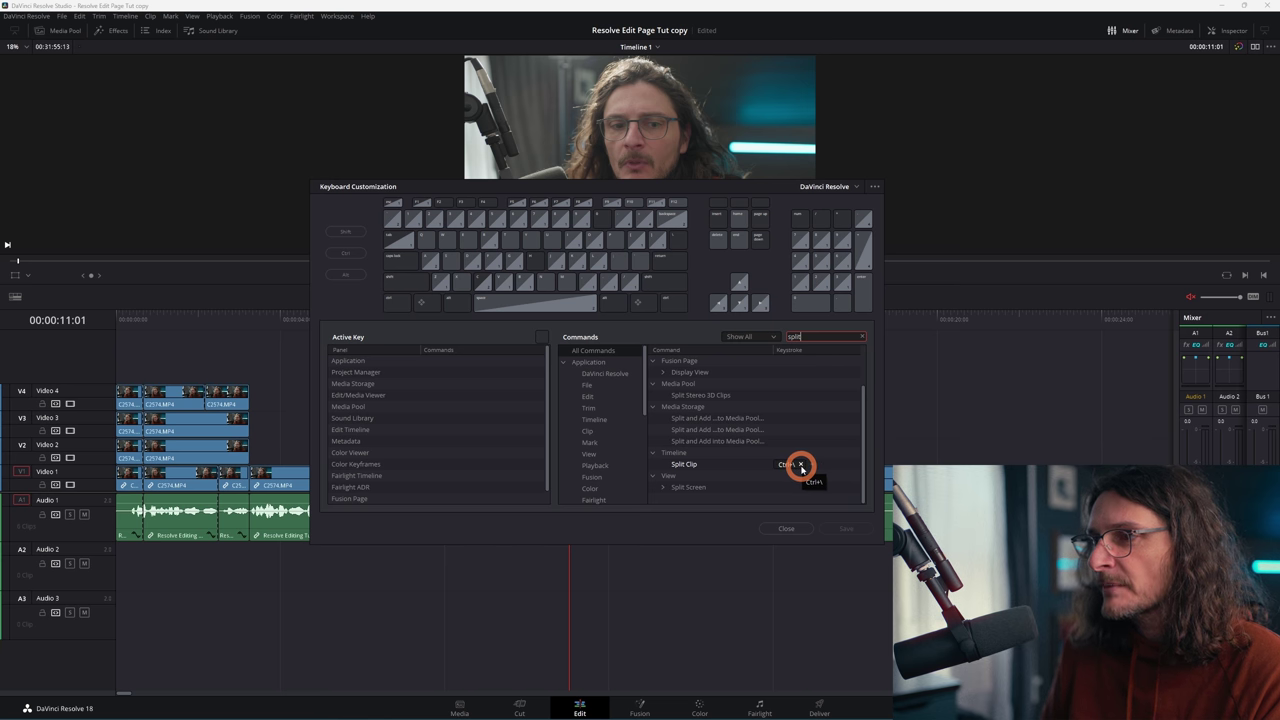
click(813, 465)
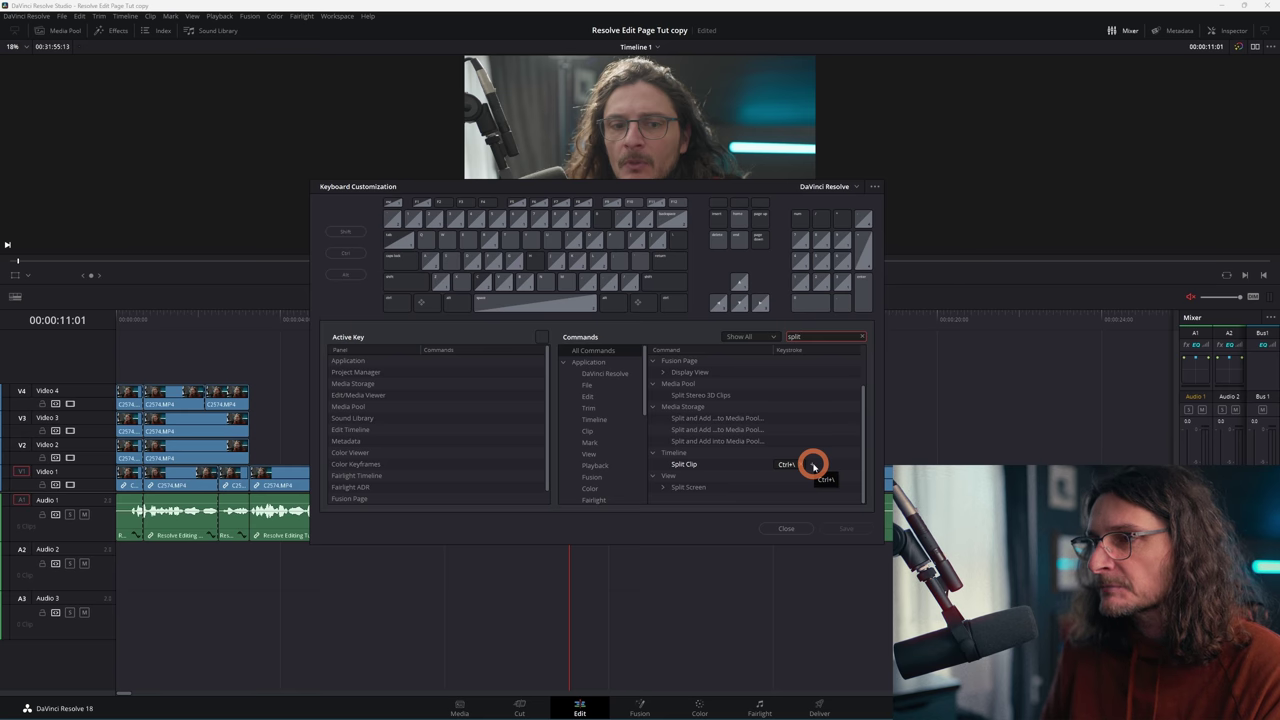
click(812, 465)
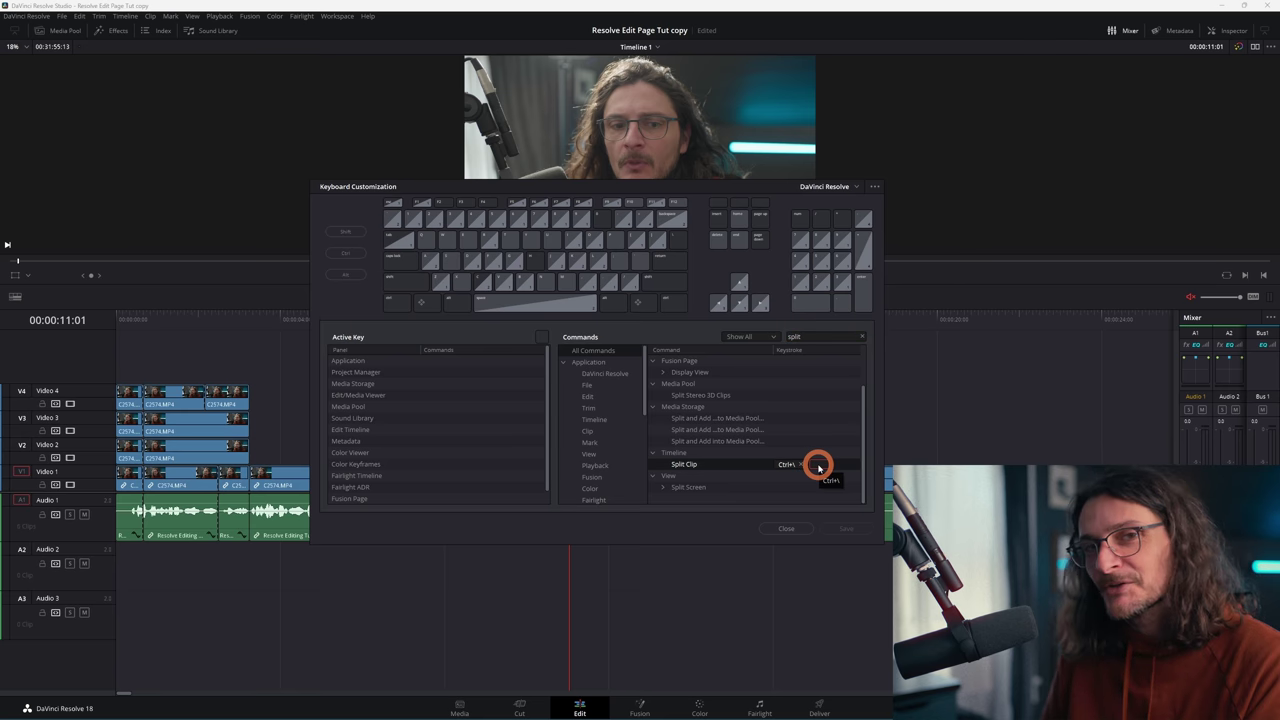
key(s)
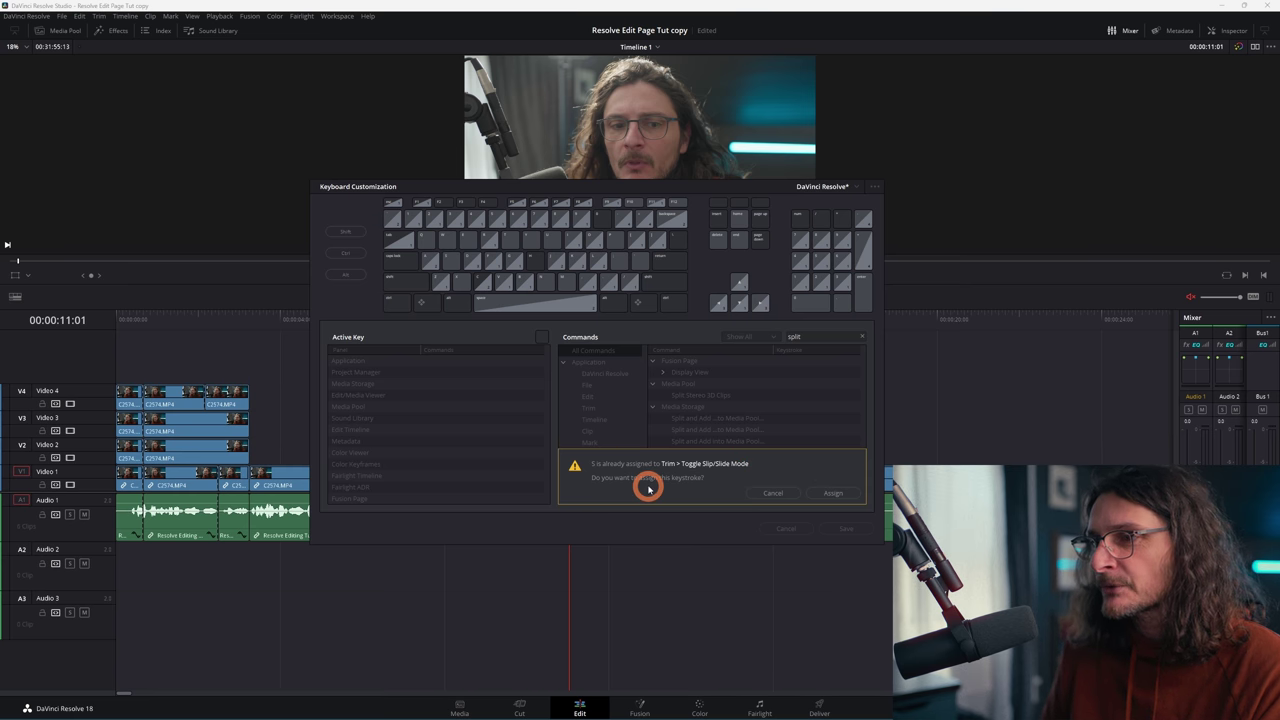
click(832, 492)
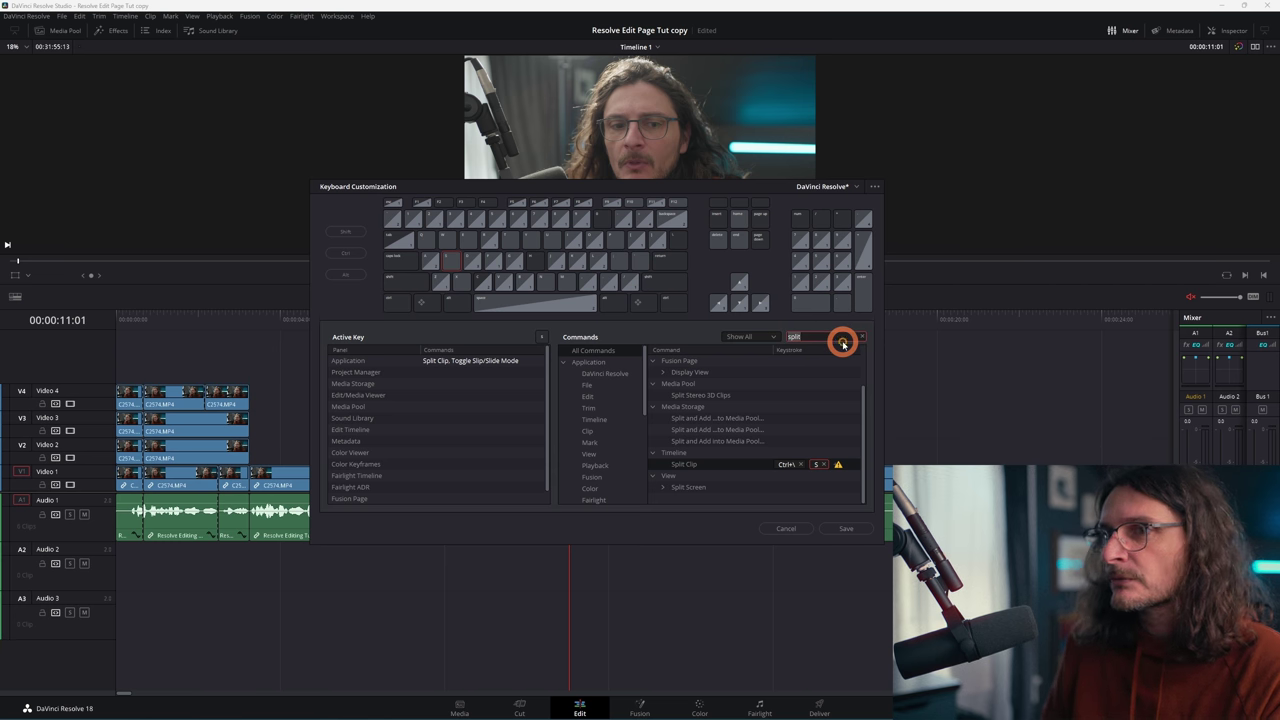
Step: Search 'toggle s' and delete the S keystroke from Toggle Slip/Slide Mode
key(BackSpace)
key(BackSpace)
key(BackSpace)
key(BackSpace)
key(BackSpace)
text(toggle)
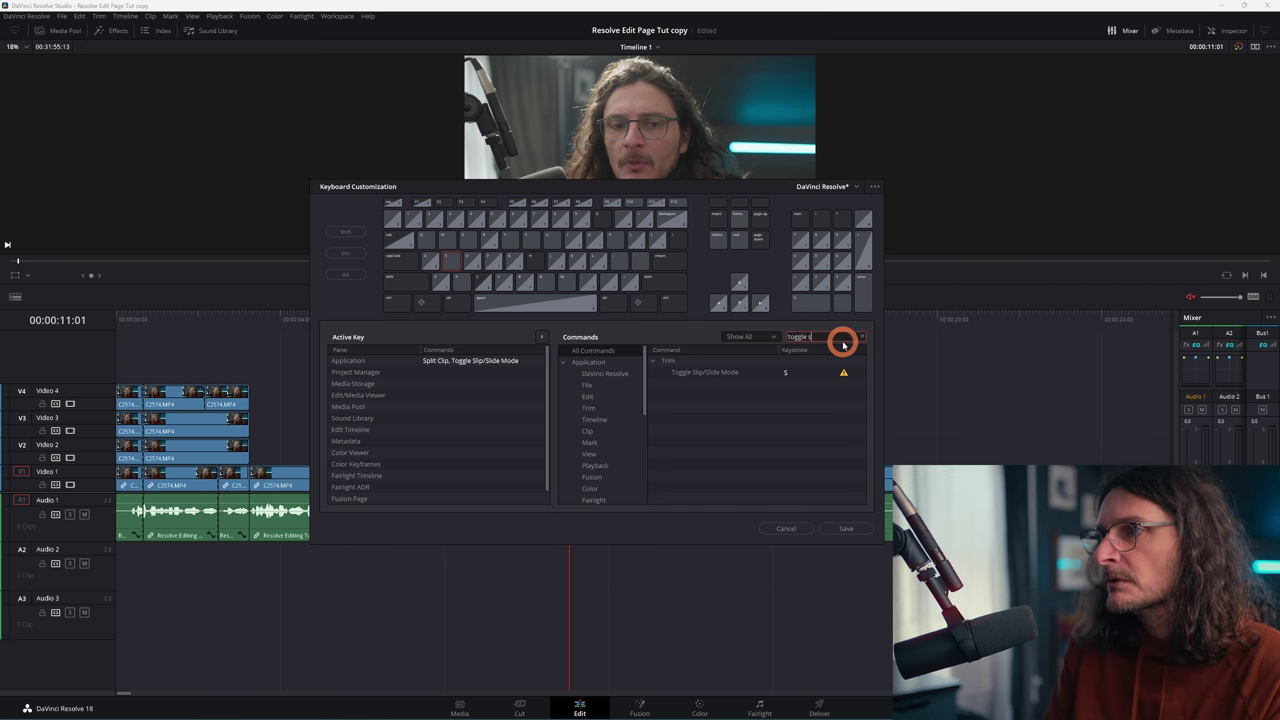
text( s)
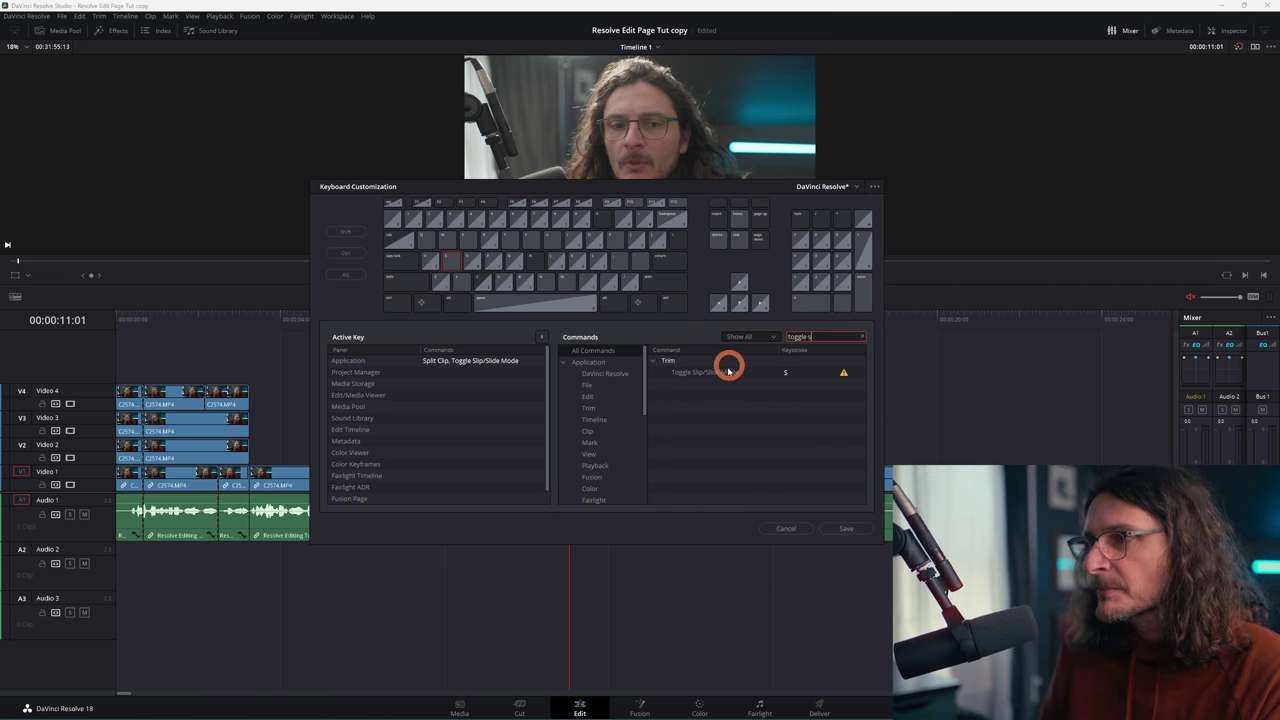
click(792, 373)
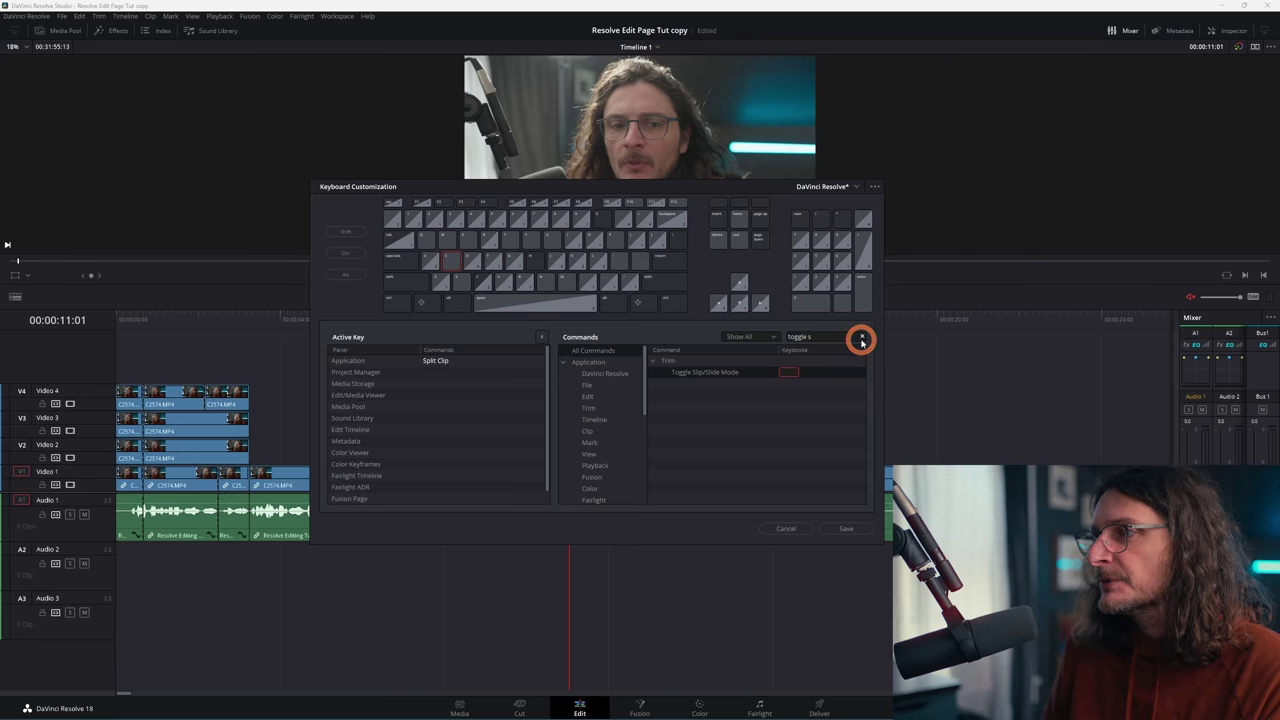
Step: Add Q as an extra shortcut for Ripple Start to Playhead, accepting the reassignment
text(start)
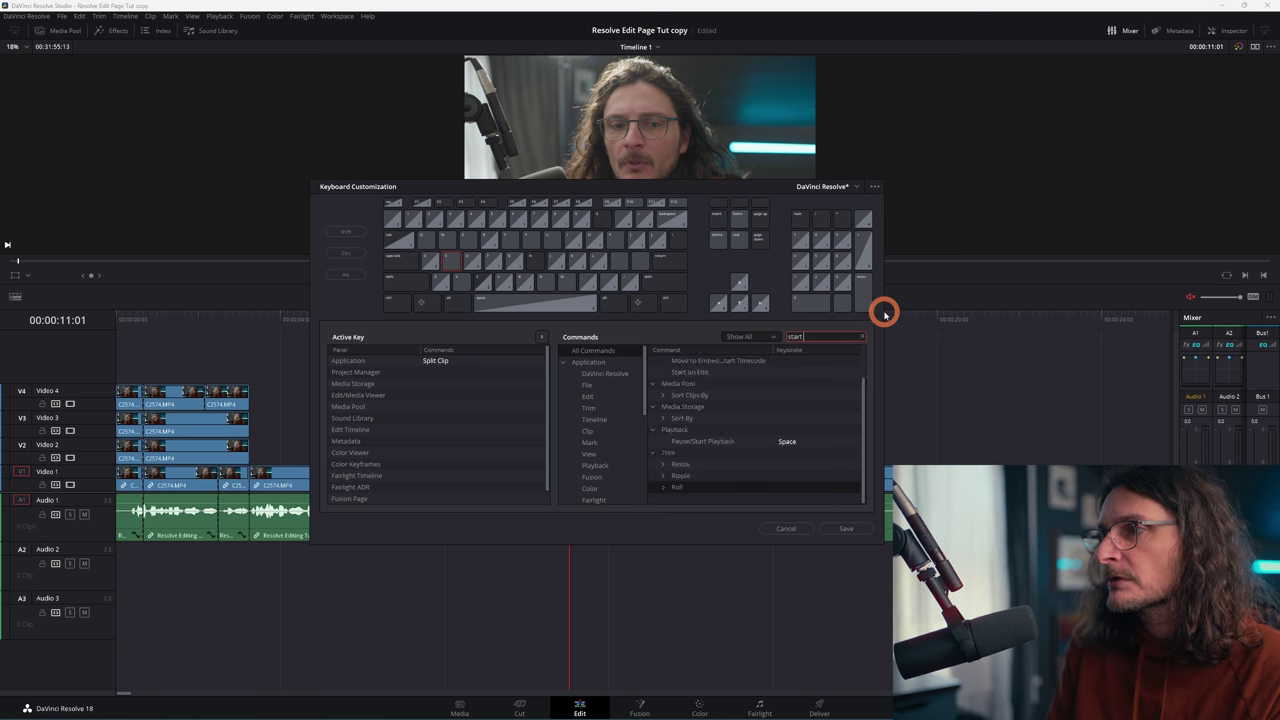
text( to pl)
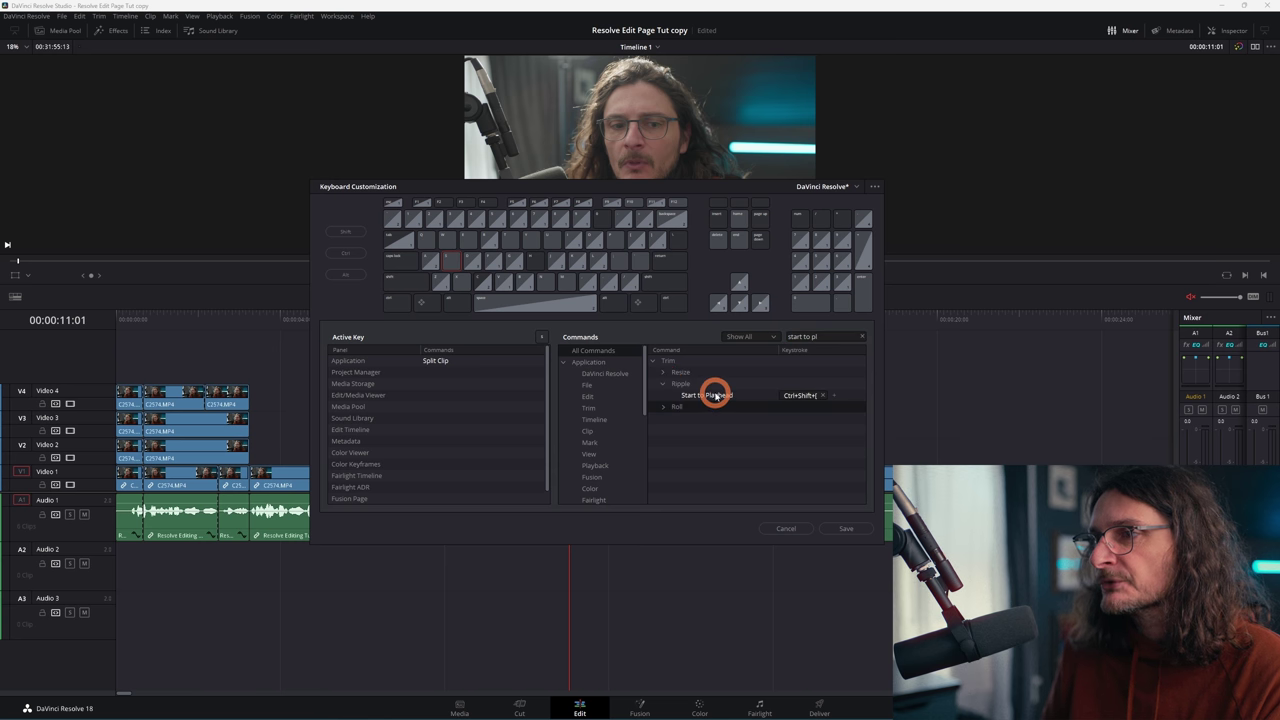
click(834, 397)
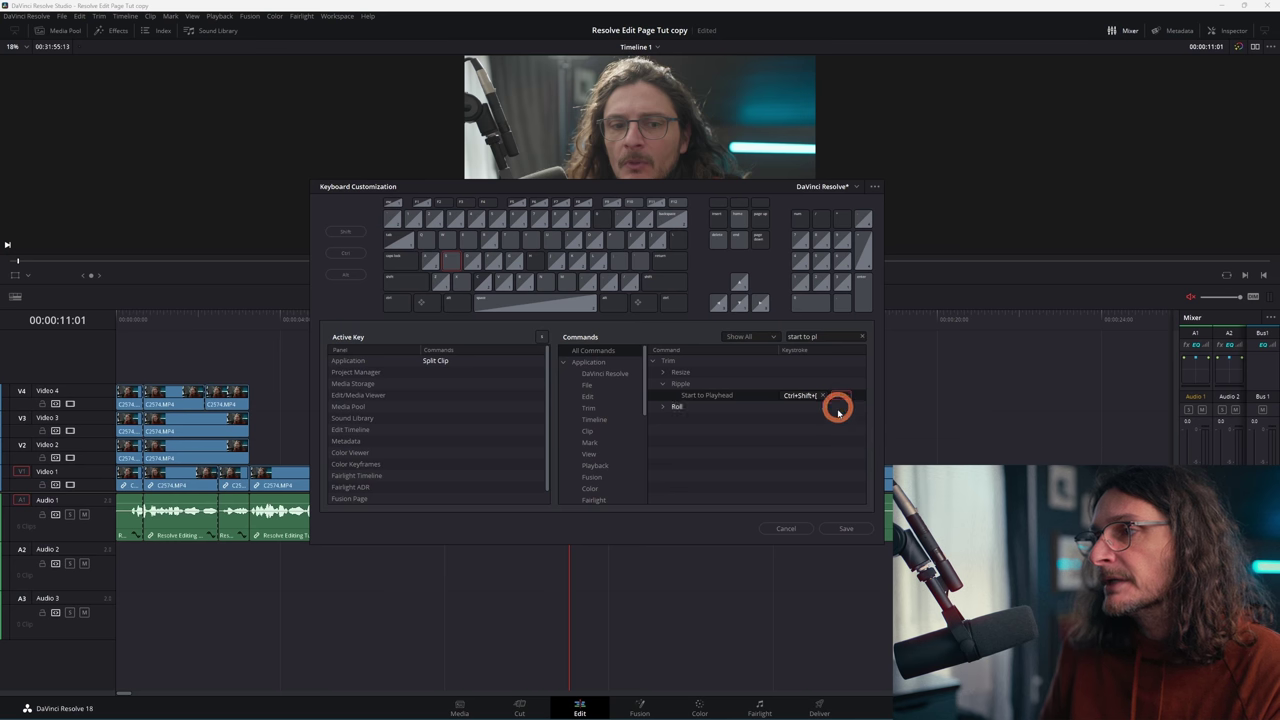
key(q)
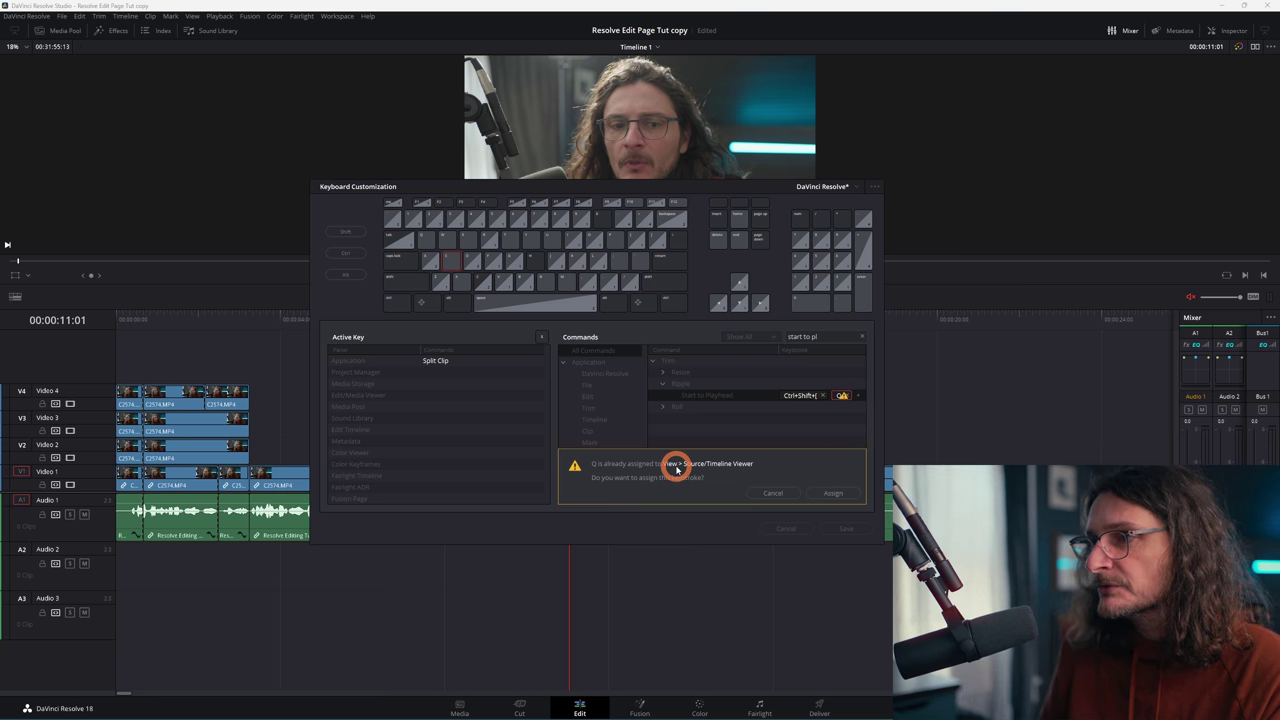
click(833, 494)
Step: Remove the Q keystroke from Source/Timeline Viewer and clear the command search
triple_click(830, 337)
text(sou)
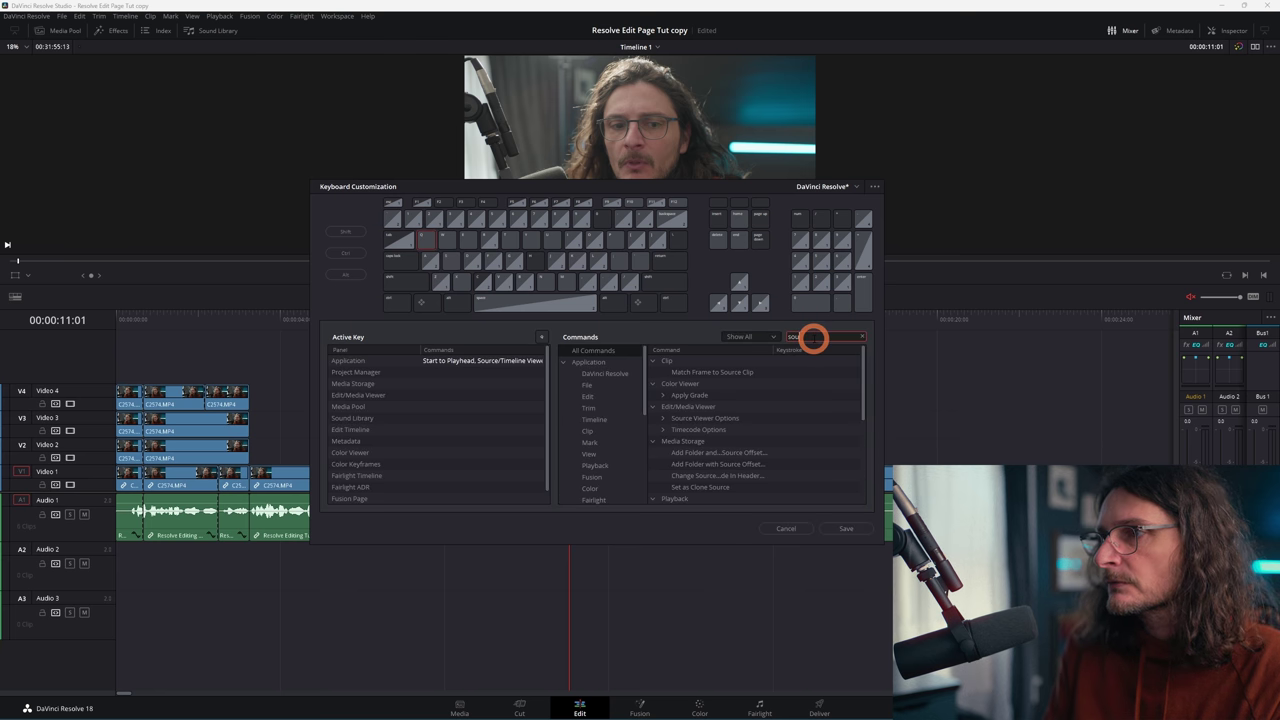
text(rce)
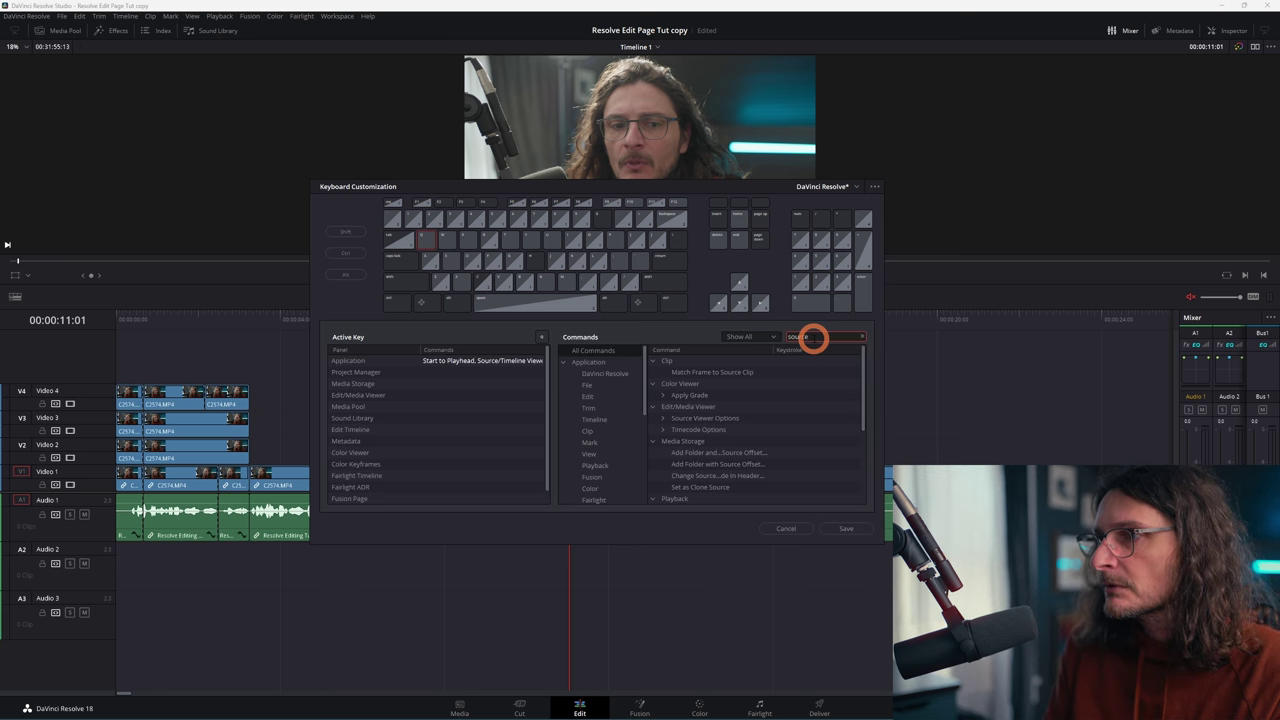
text(/)
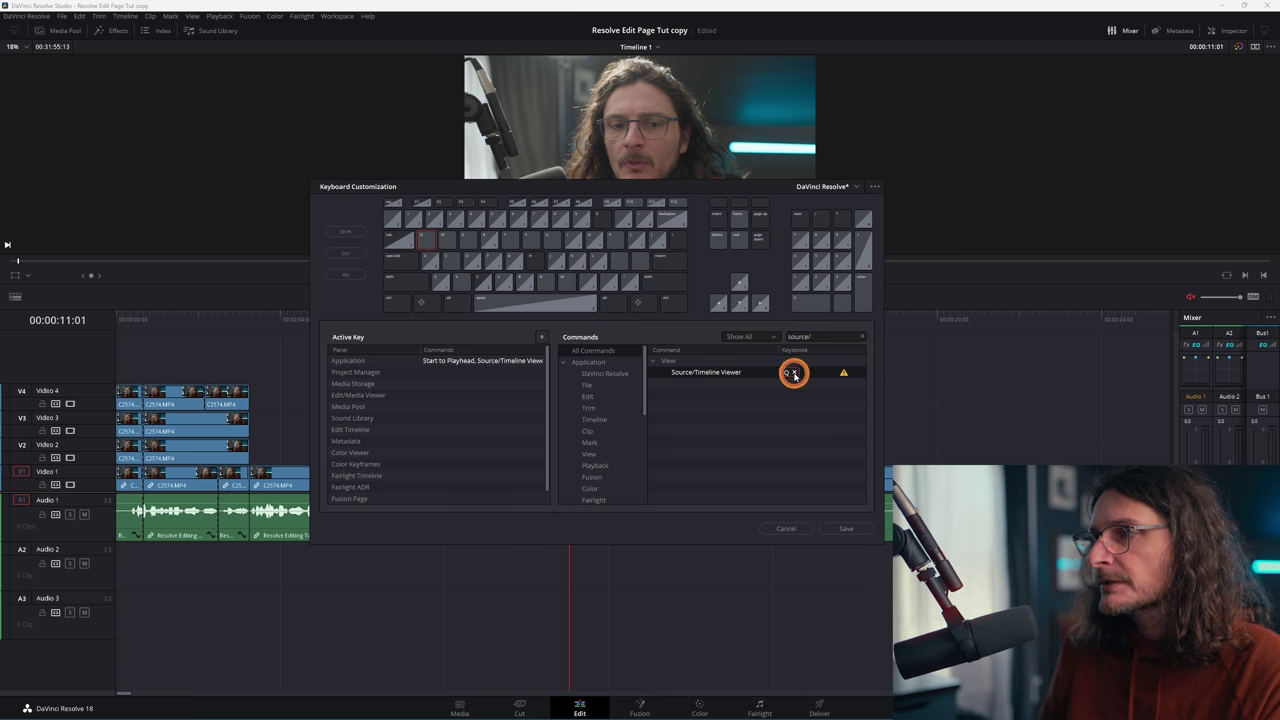
click(795, 375)
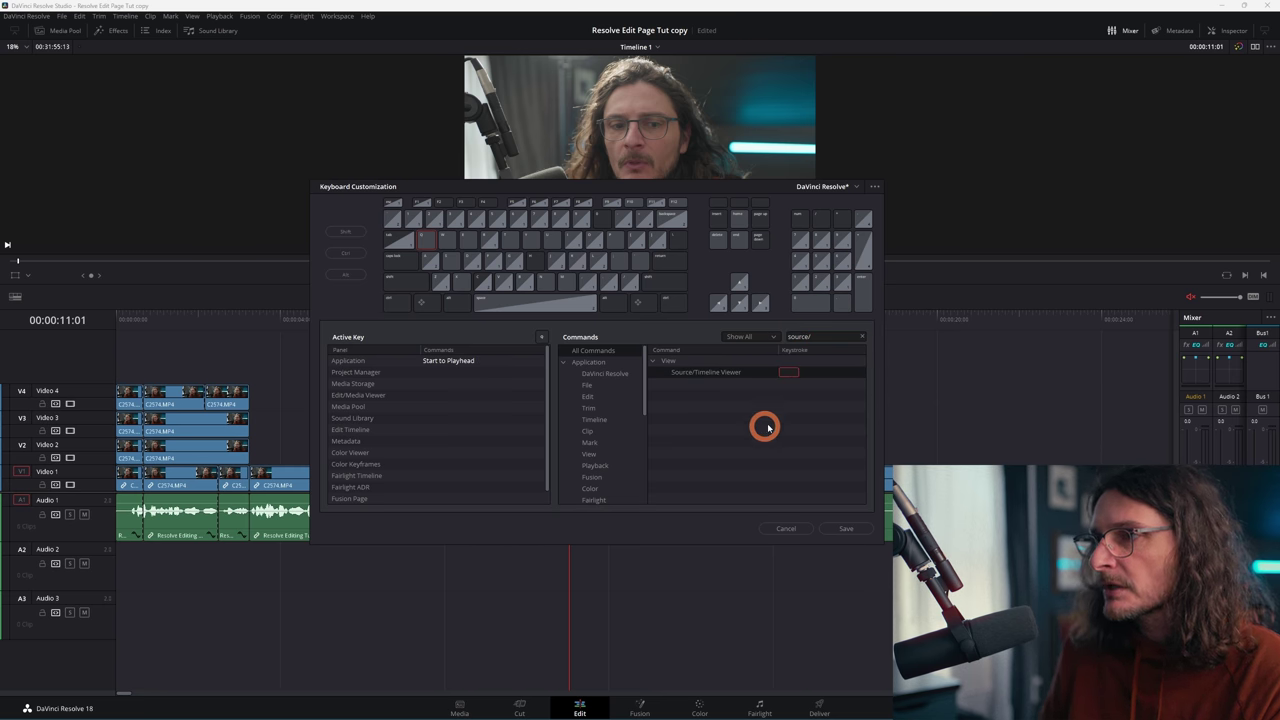
click(862, 338)
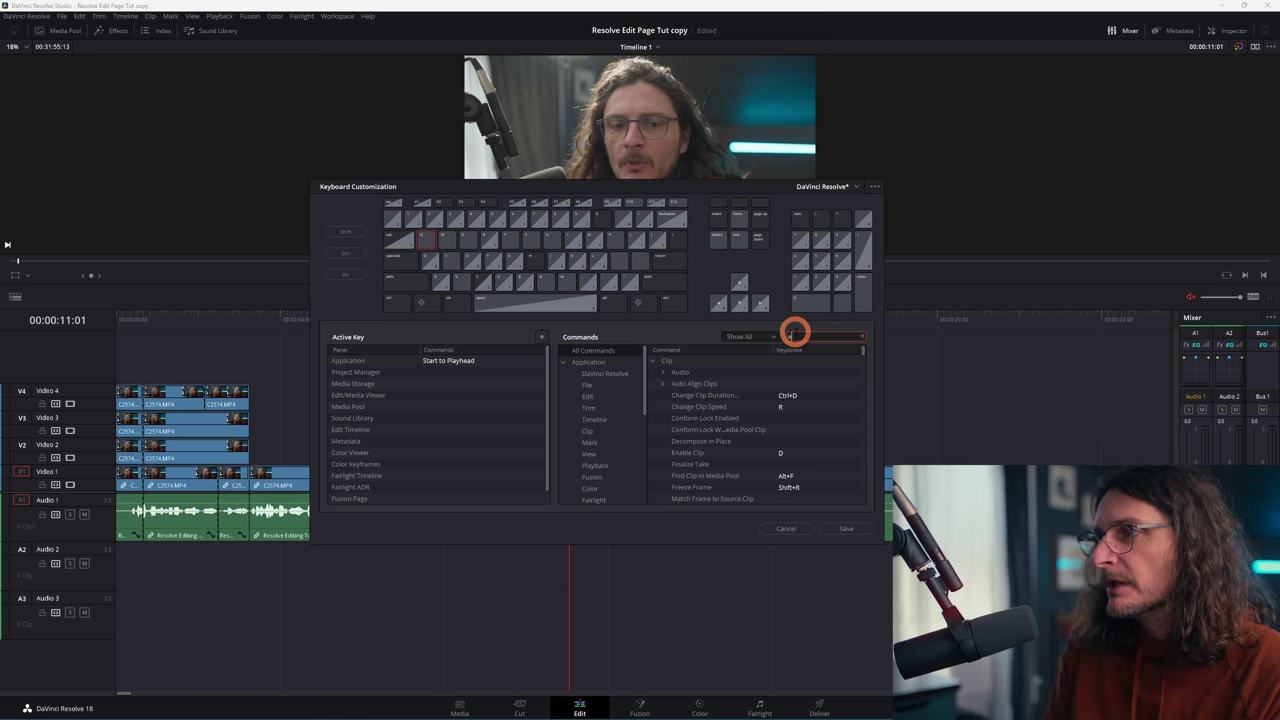
Step: Add W as an extra shortcut for Ripple End to Playhead, accepting the reassignment
text(end to p)
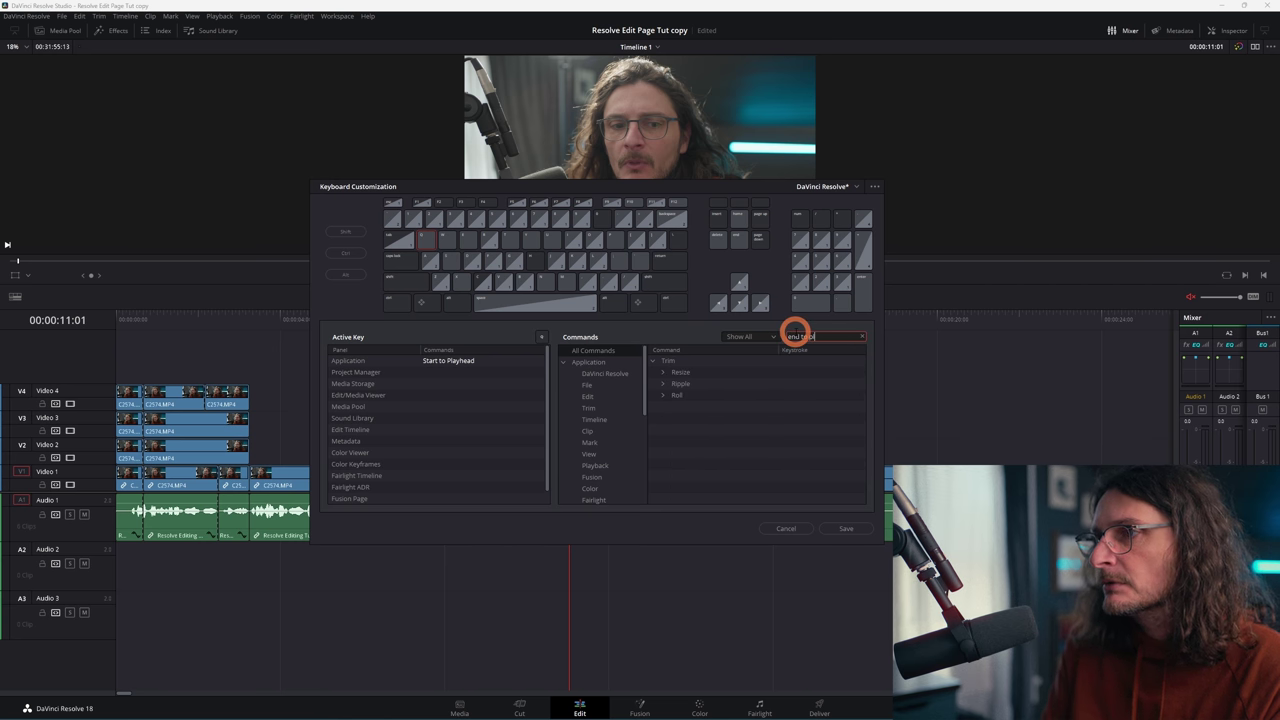
text(lay)
click(663, 383)
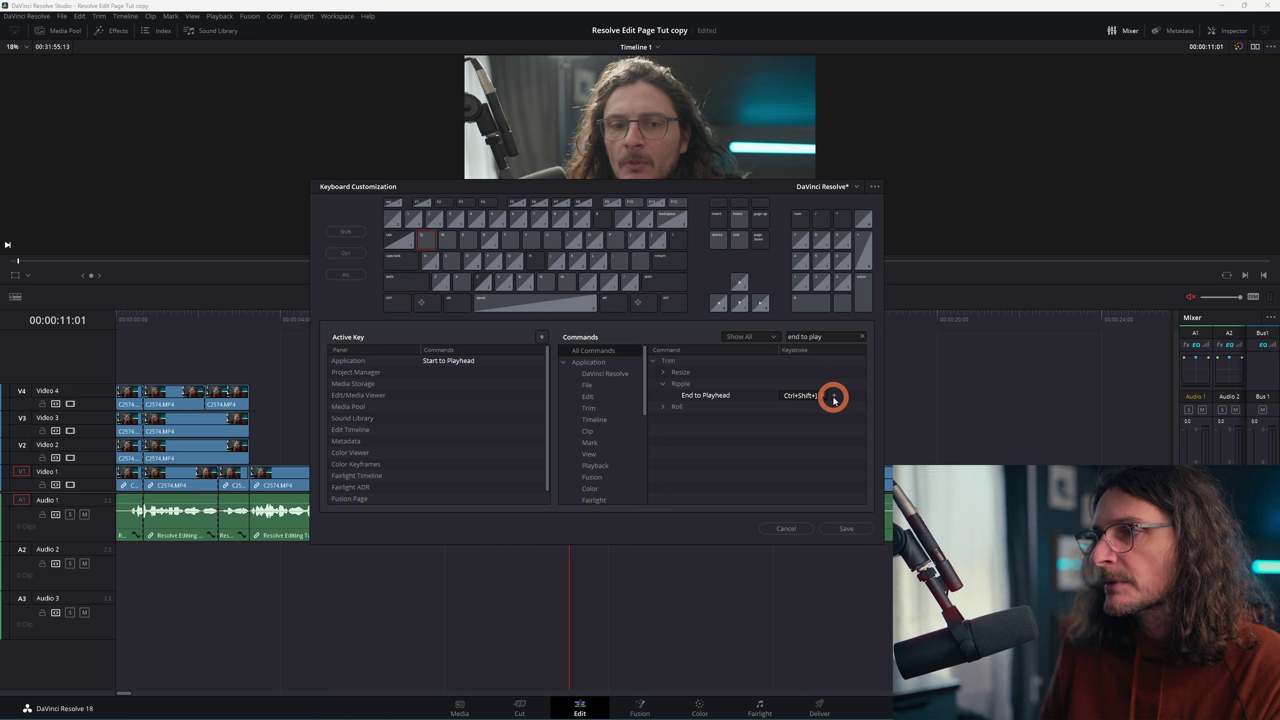
click(834, 397)
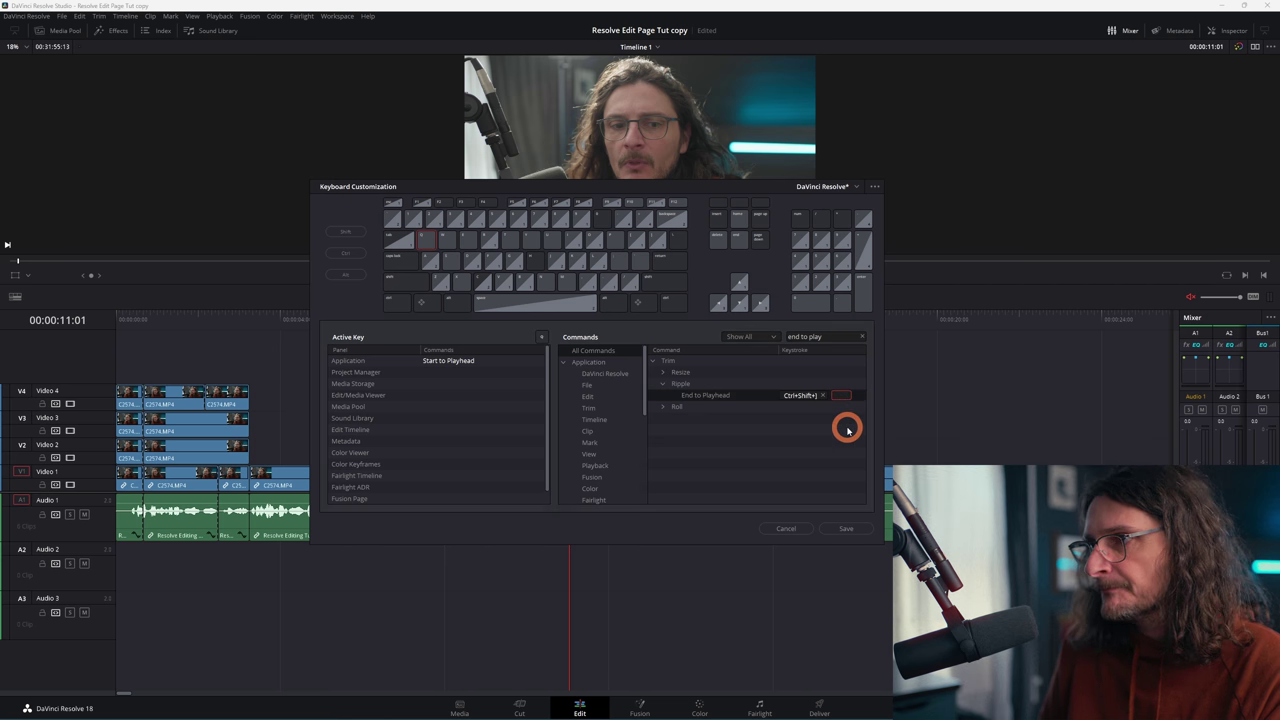
key(w)
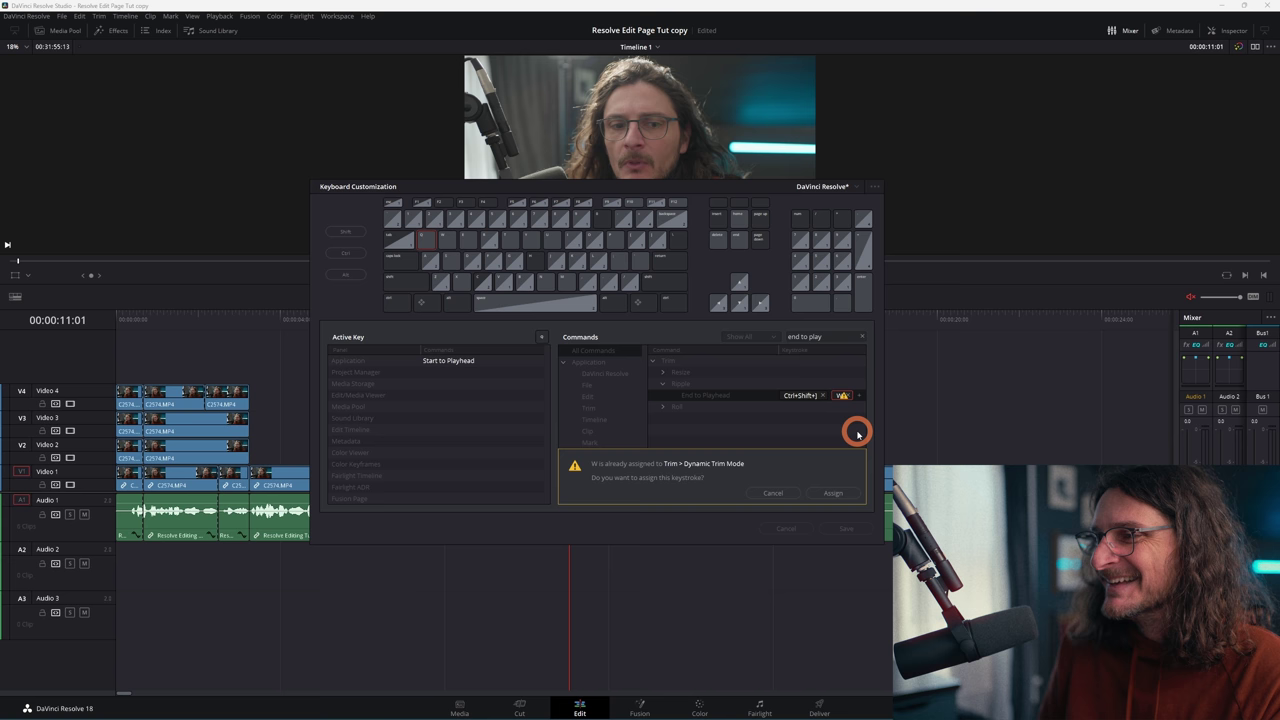
click(829, 492)
Step: Remove the W keystroke from Dynamic Trim Mode
click(863, 337)
text(dyna)
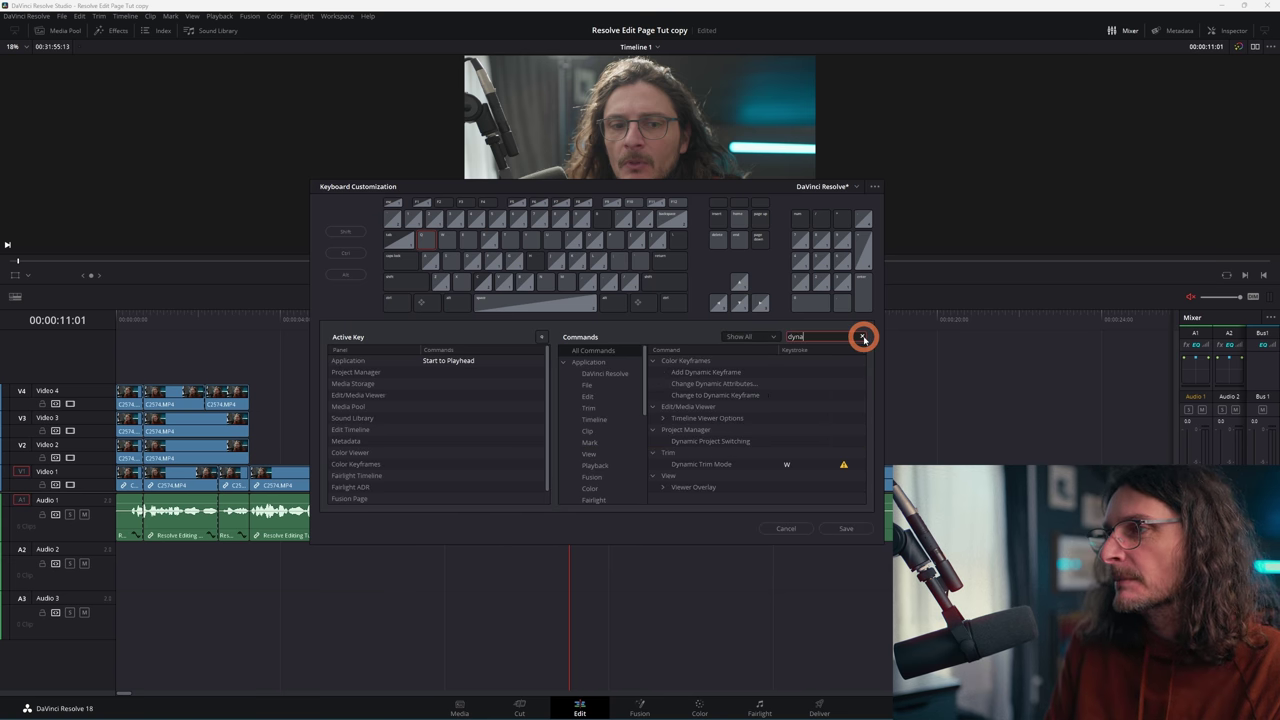
text(mic tr)
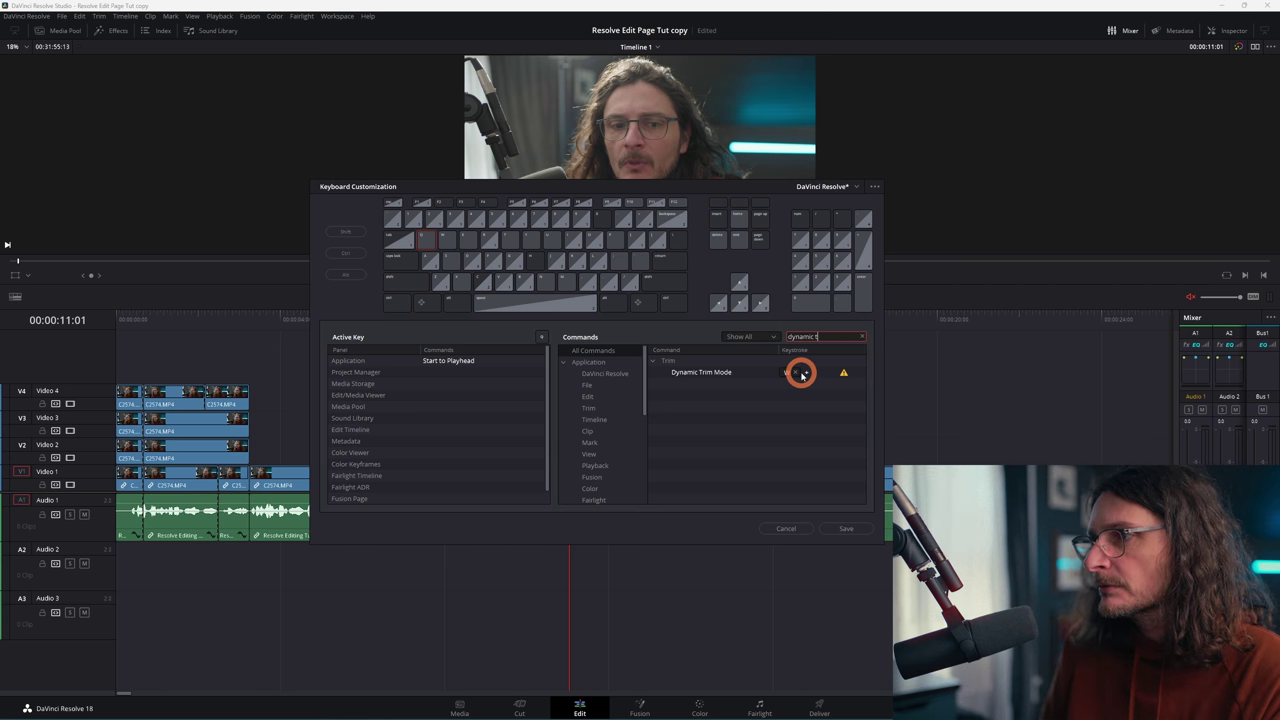
click(803, 373)
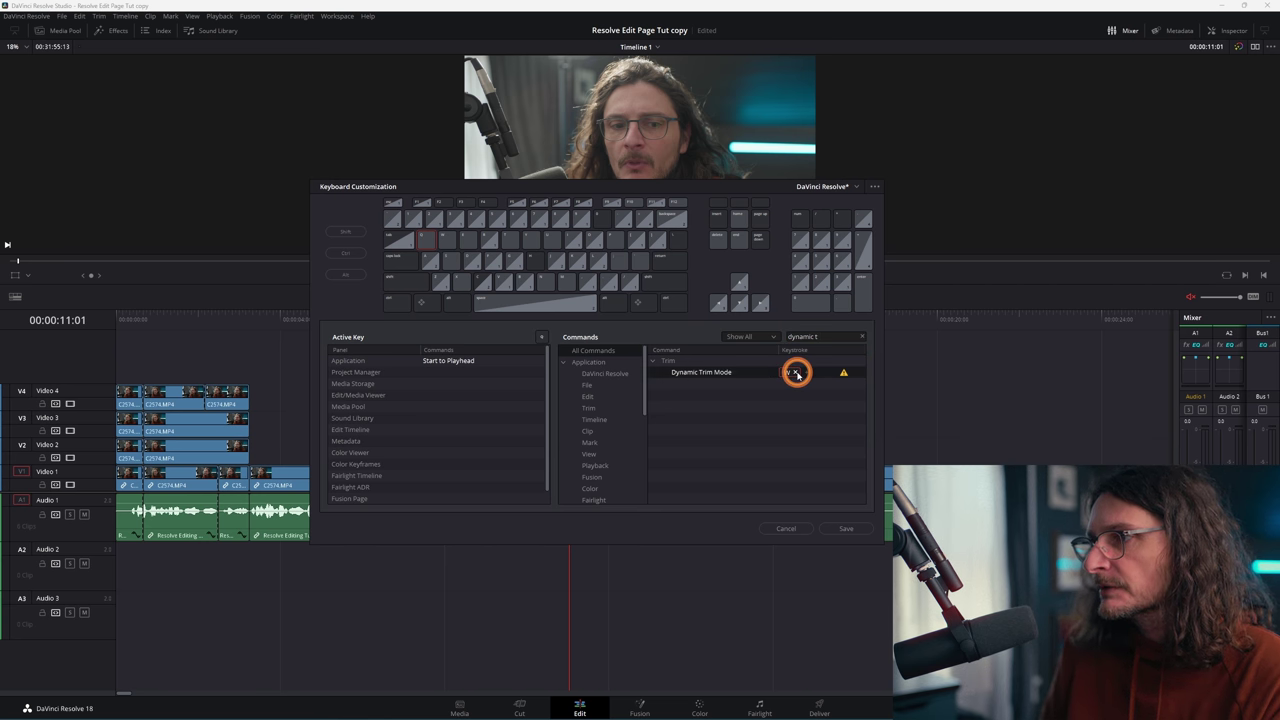
Step: Save the keyboard mapping as a new preset named 'DaVinci Resolve Tutorials' and check it in the preset list
click(874, 186)
click(841, 204)
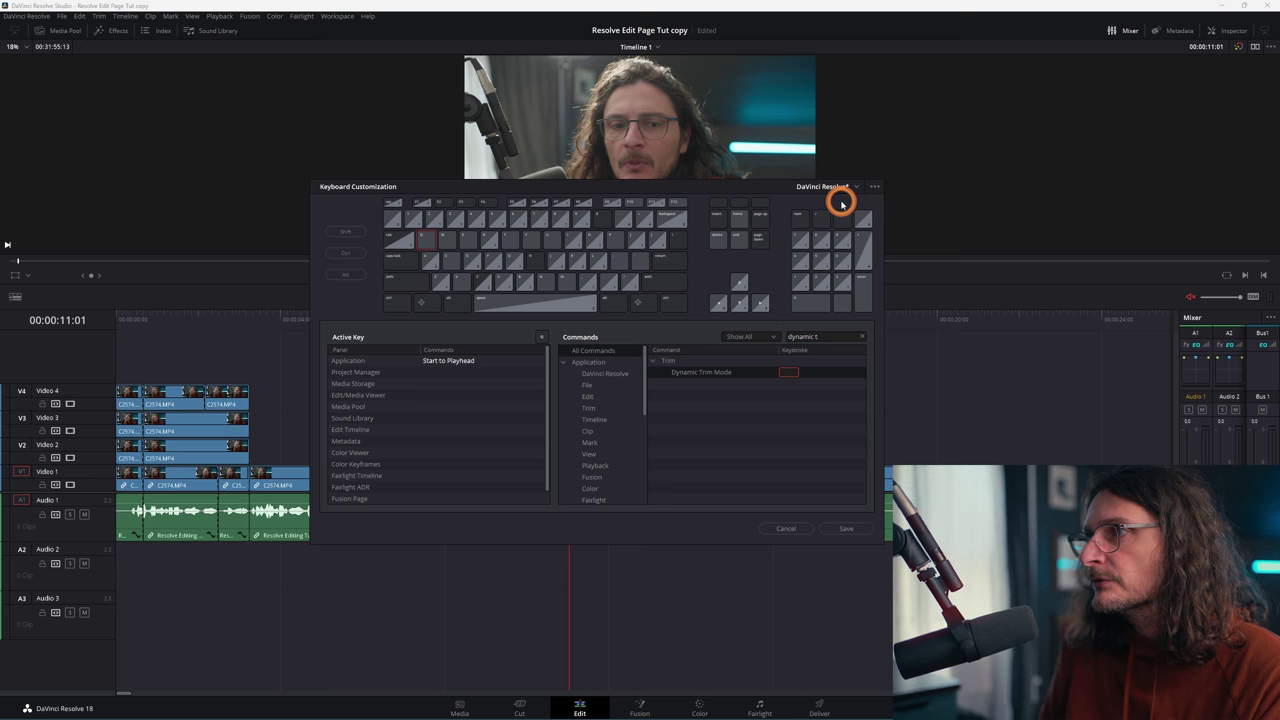
click(872, 187)
click(790, 207)
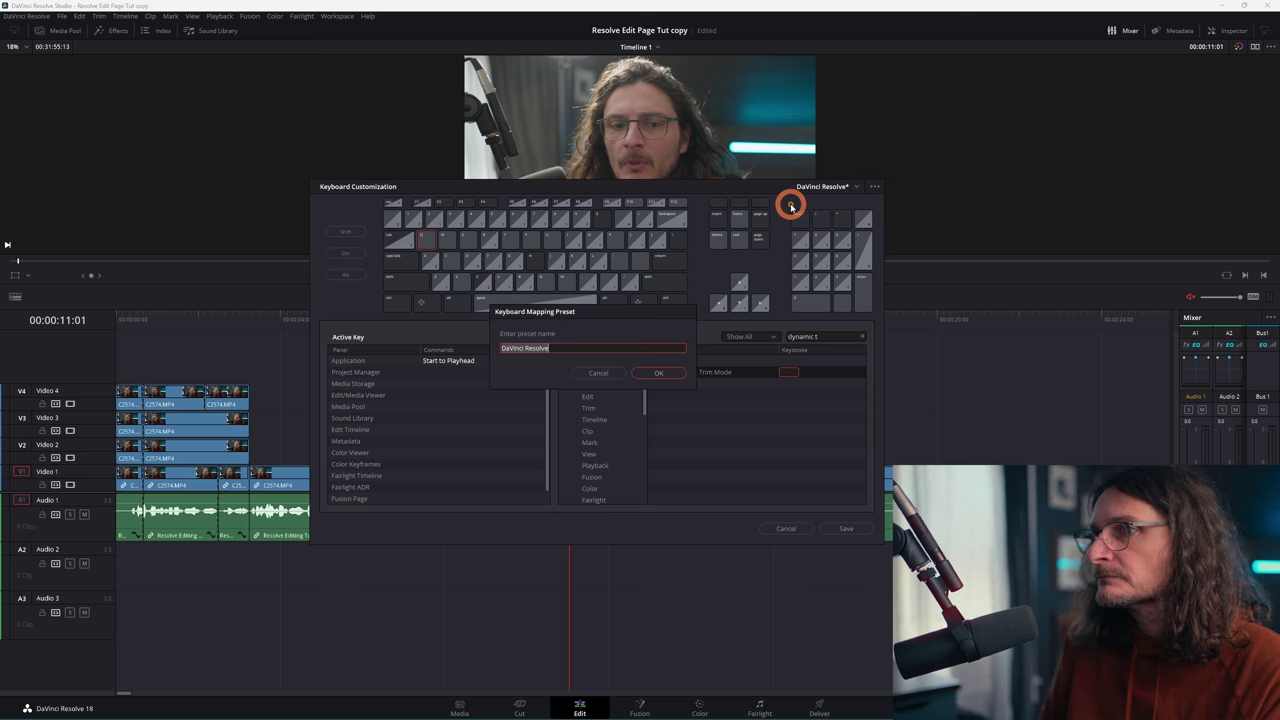
key(End)
text(Tuto)
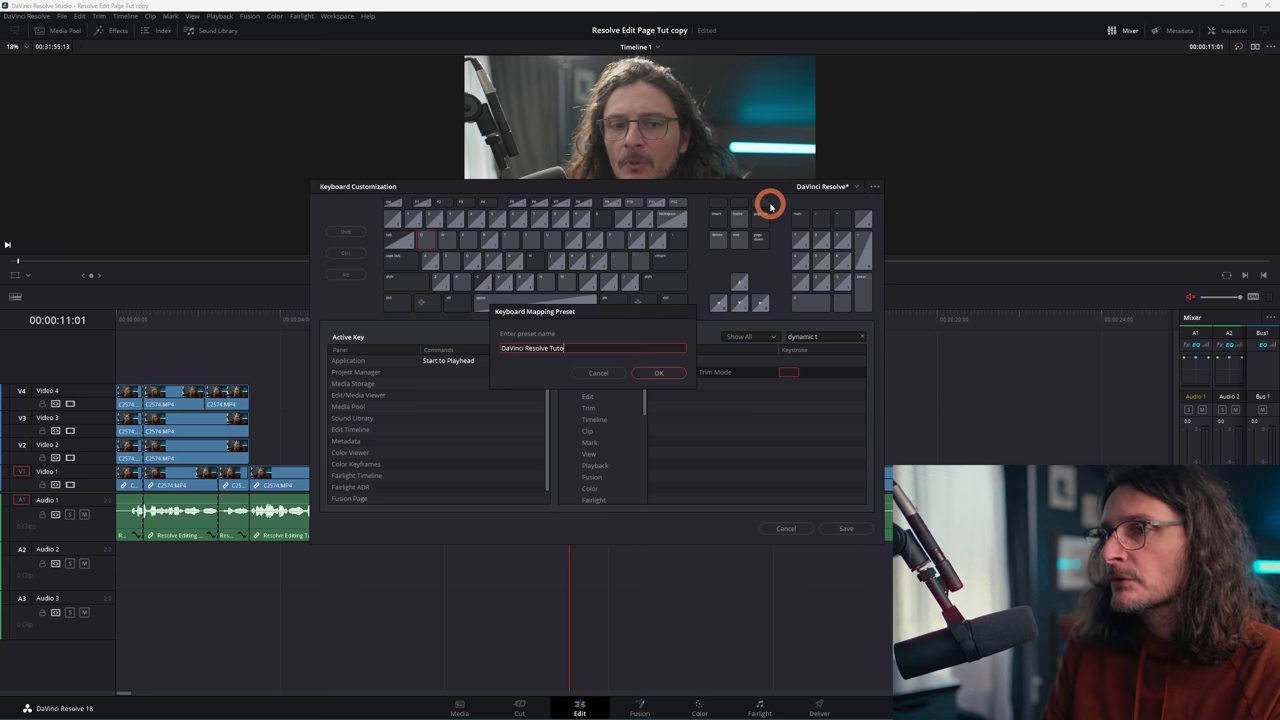
text(rials)
key(Return)
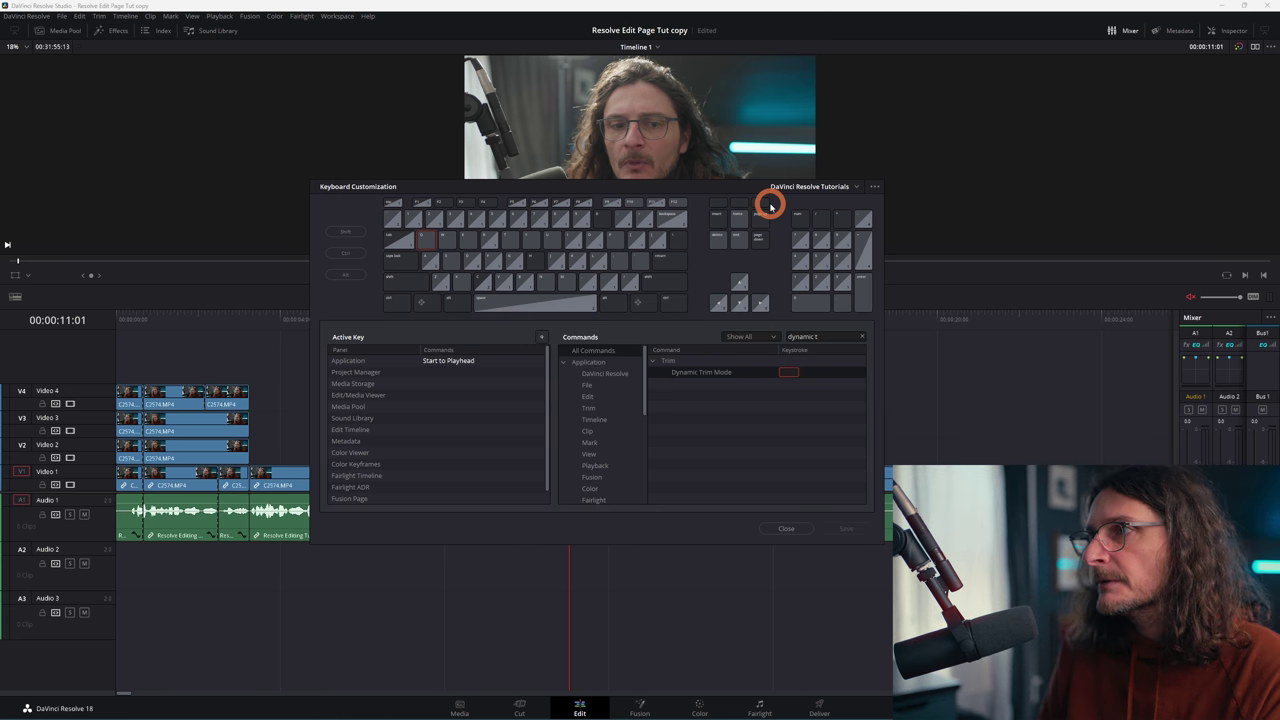
click(856, 186)
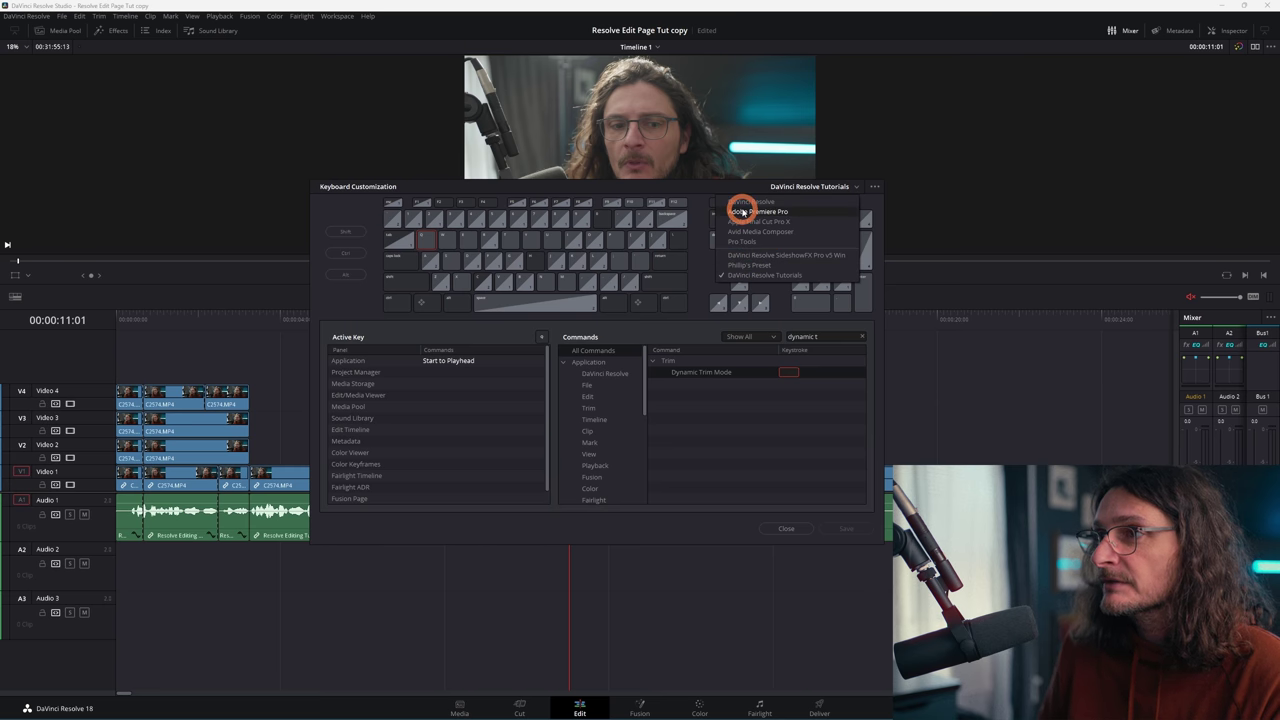
key(Escape)
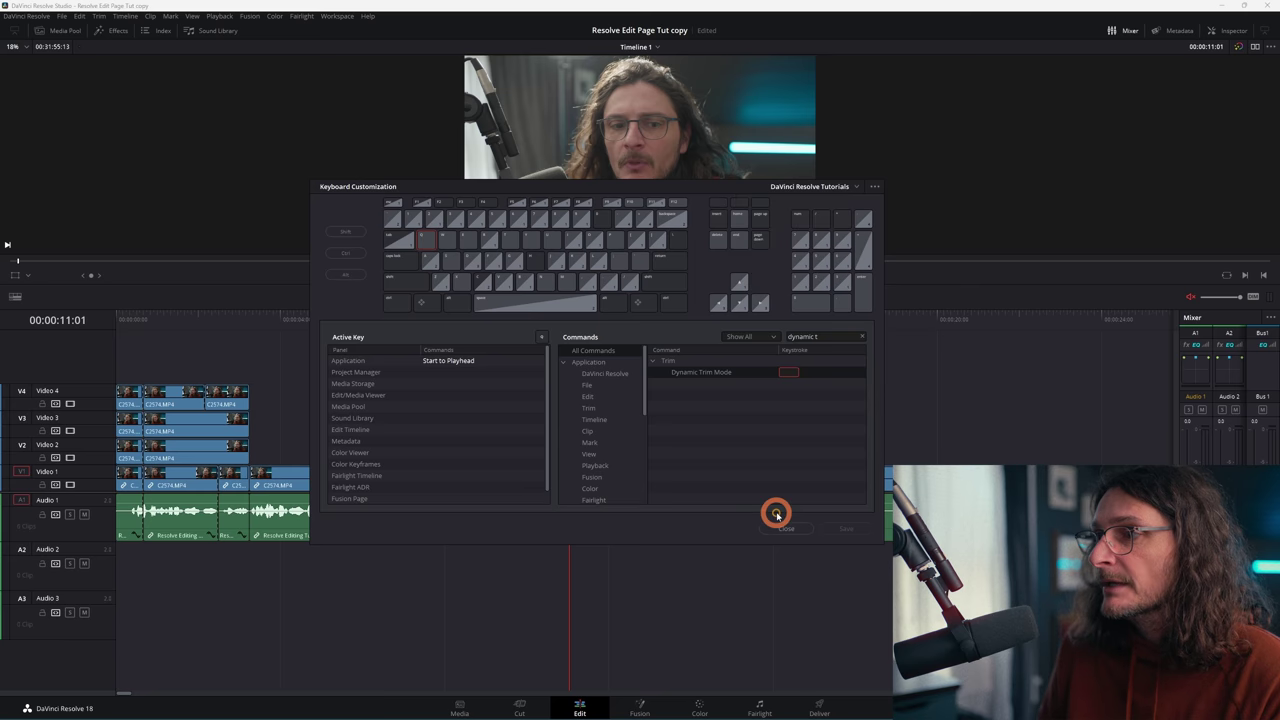